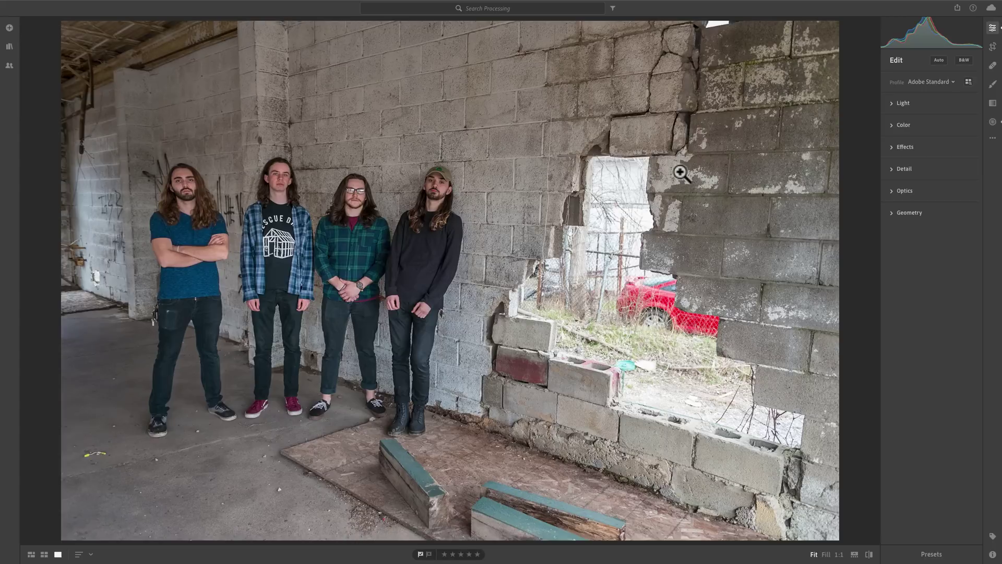
Step: Expand Effects and bring up the Split Toning colour picker, with Highlights at Hue 359, Saturation 0
{"action": "left_click", "coordinate": [901, 147]}
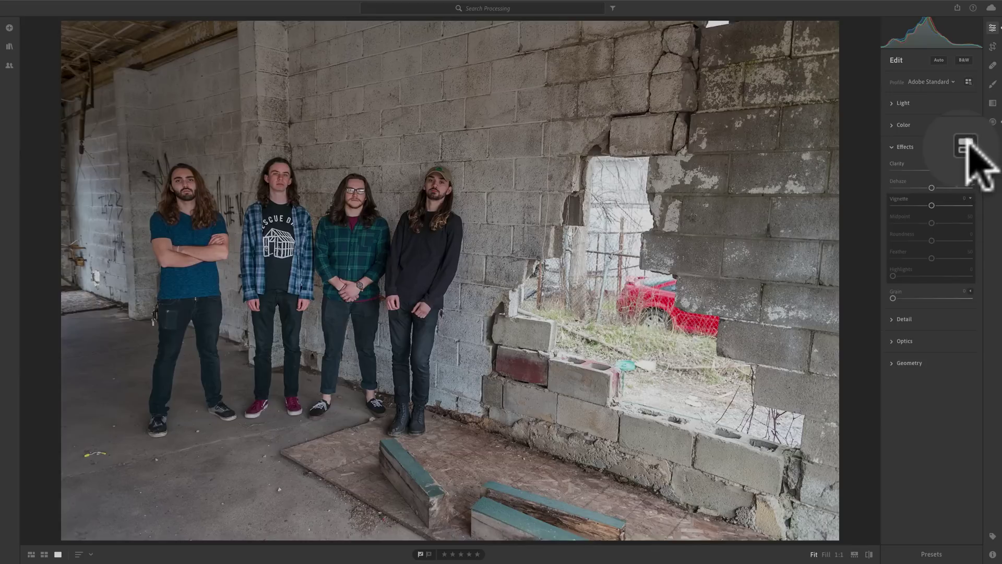
{"action": "left_click", "coordinate": [968, 147]}
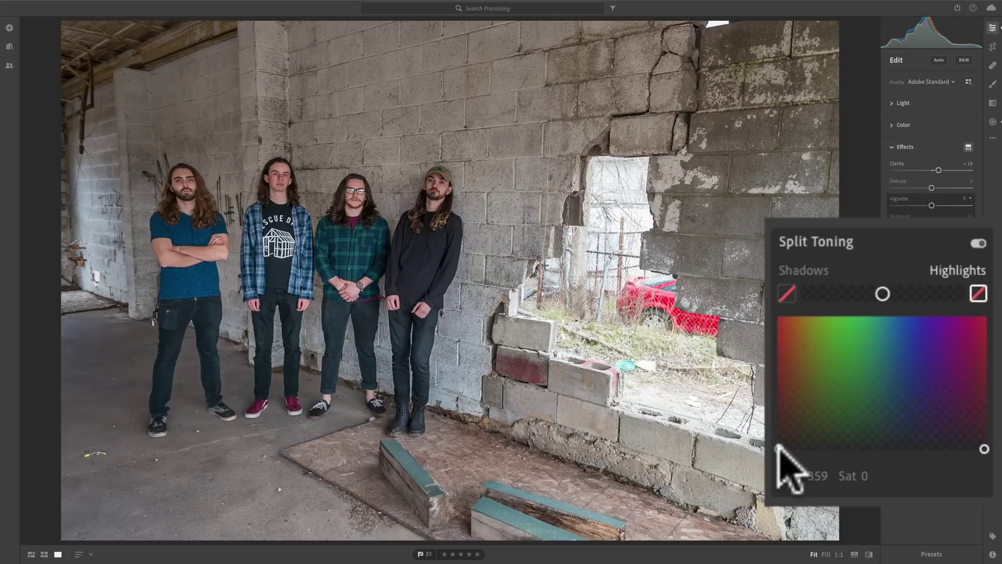
Step: Try green and warm shadow tints, then settle on blue at Hue 240, Saturation 90
{"action": "left_click_drag", "start_coordinate": [778, 447], "coordinate": [868, 319]}
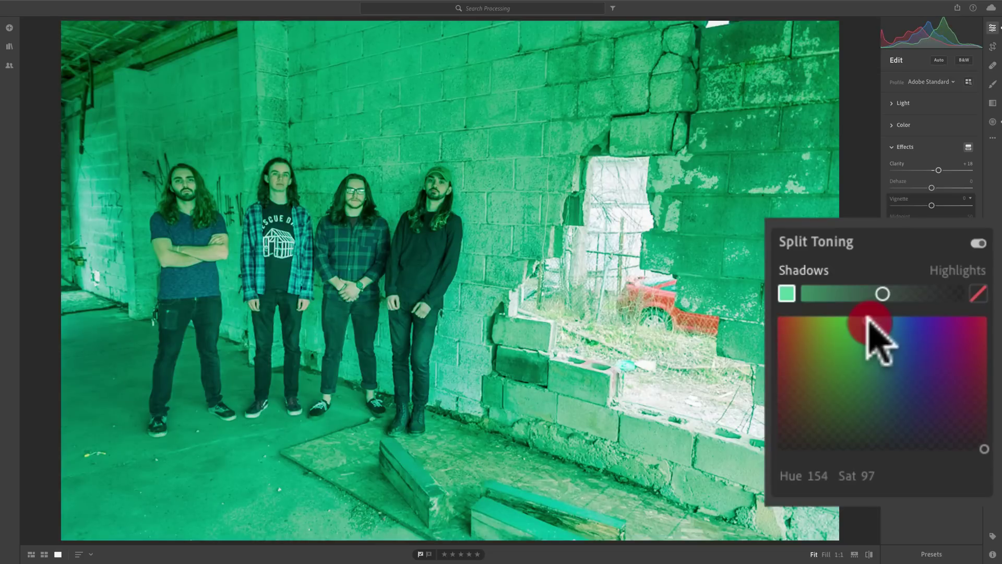
{"action": "left_click_drag", "start_coordinate": [867, 319], "coordinate": [846, 327]}
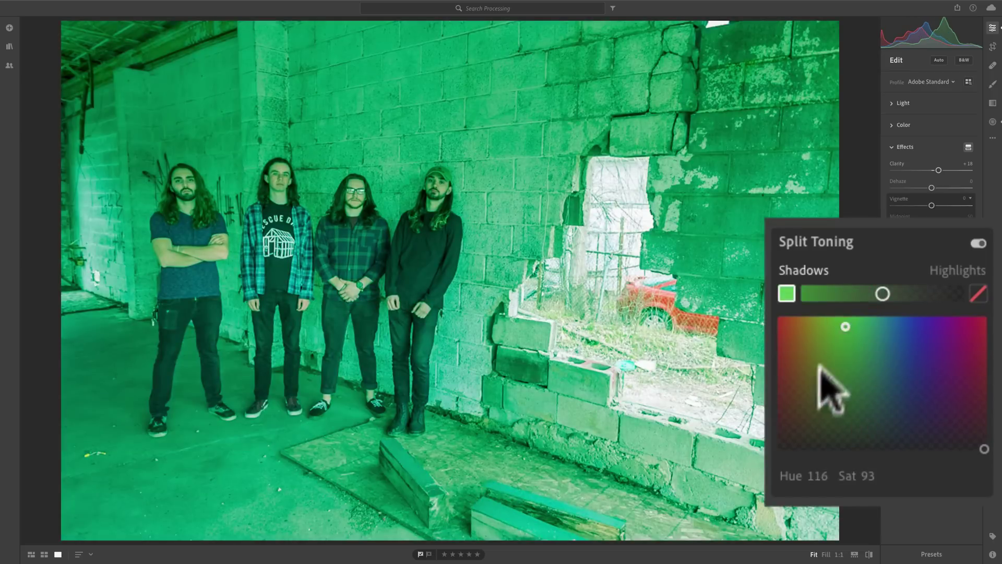
{"action": "left_click", "coordinate": [794, 417]}
{"action": "left_click_drag", "start_coordinate": [802, 402], "coordinate": [917, 331]}
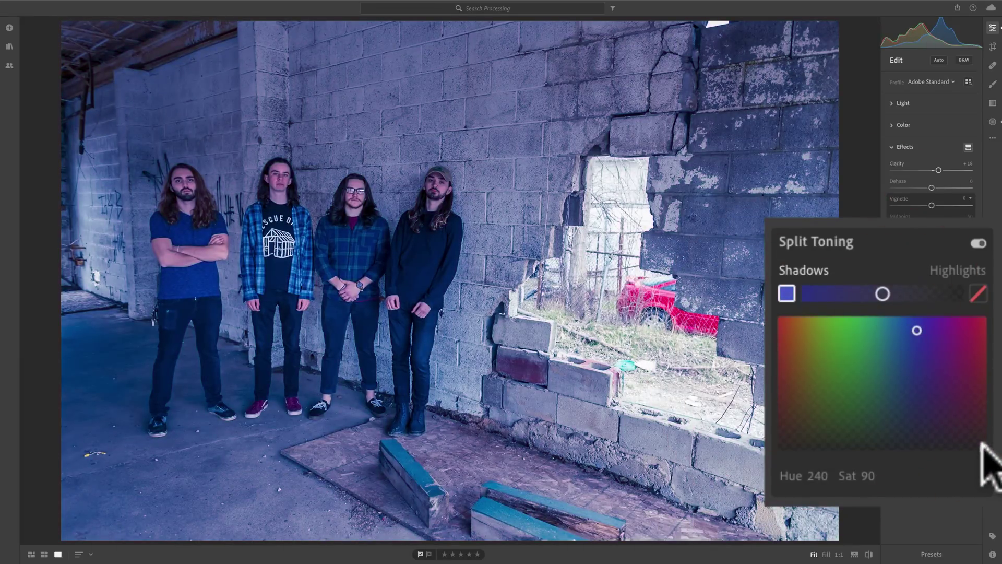
Step: Try a green highlight tint, then return Highlights to Saturation 0
{"action": "left_click", "coordinate": [958, 270]}
{"action": "left_click_drag", "start_coordinate": [906, 421], "coordinate": [826, 330]}
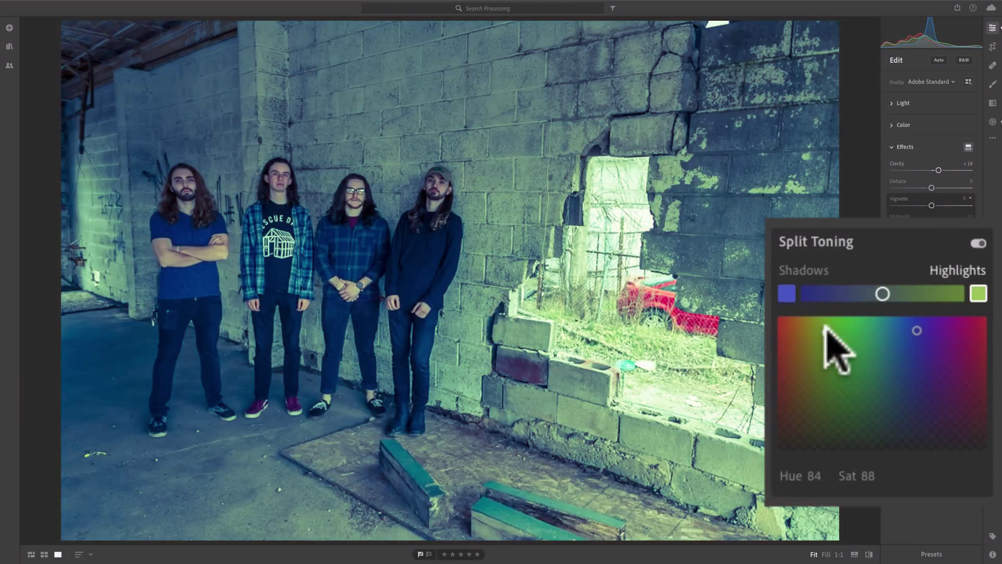
{"action": "left_click", "coordinate": [826, 330]}
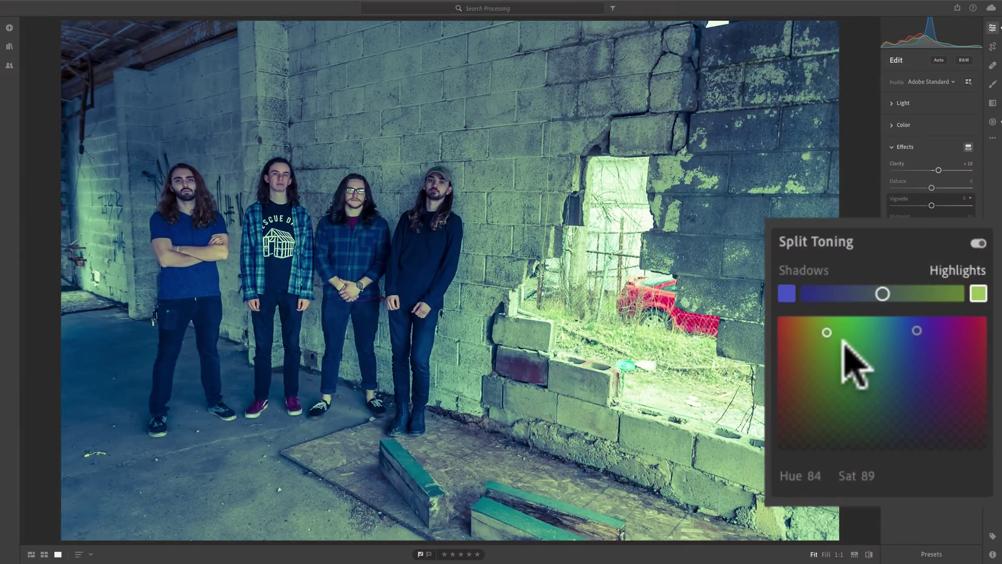
{"action": "left_click", "coordinate": [911, 400]}
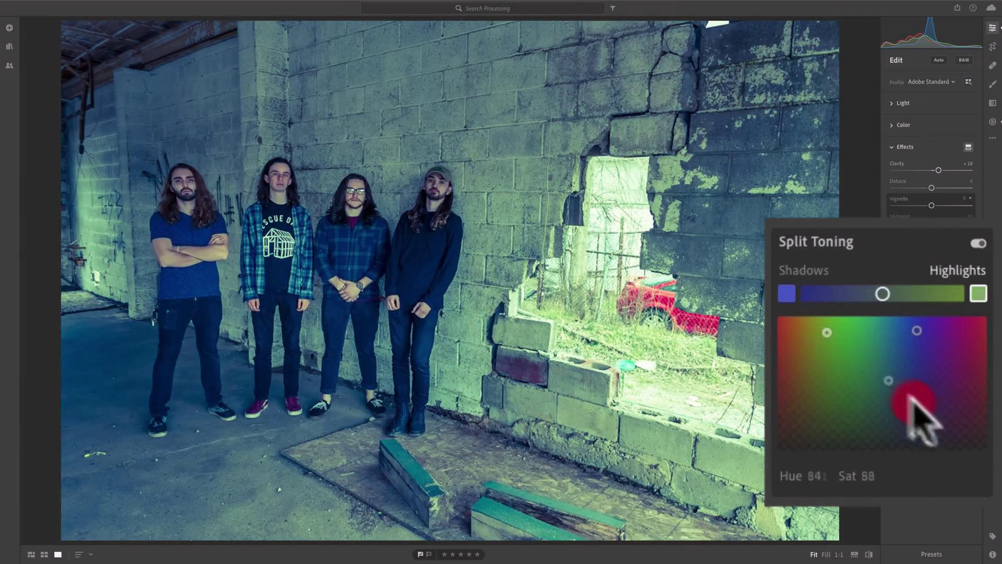
{"action": "left_click_drag", "start_coordinate": [912, 399], "coordinate": [985, 449]}
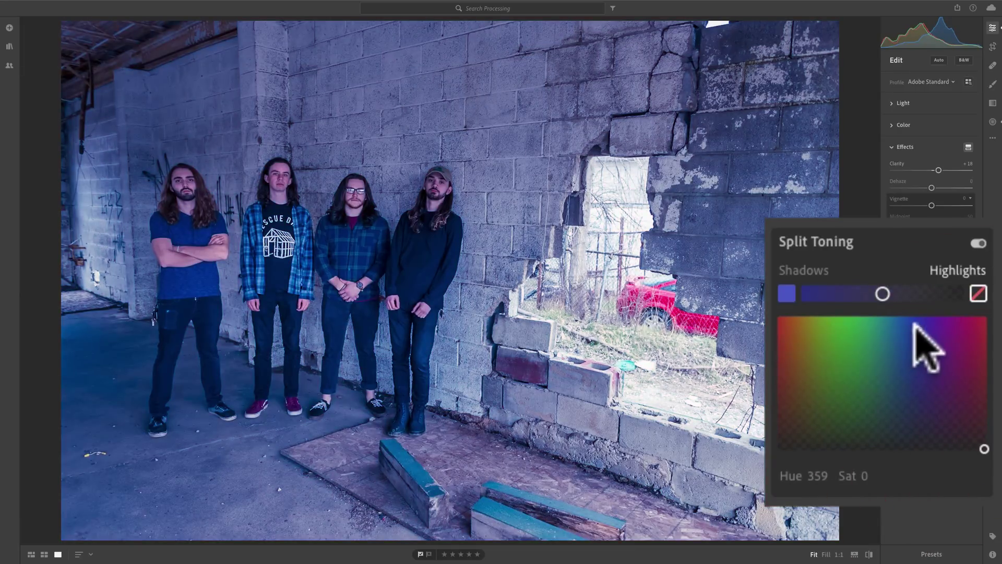
Step: Drop the blue shadow tint to Saturation 0, leaving Shadows and Highlights both at Hue 0, Saturation 0
{"action": "left_click_drag", "start_coordinate": [914, 326], "coordinate": [779, 449]}
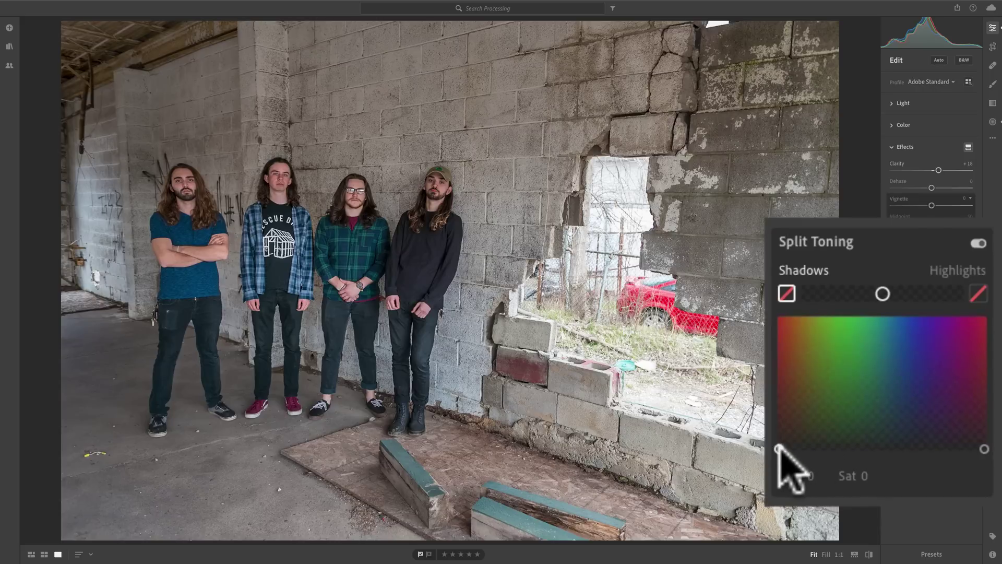
Step: Tint the shadows blue at Hue 214 and the highlights yellow at Hue 53, Saturation 93
{"action": "left_click_drag", "start_coordinate": [777, 447], "coordinate": [901, 323]}
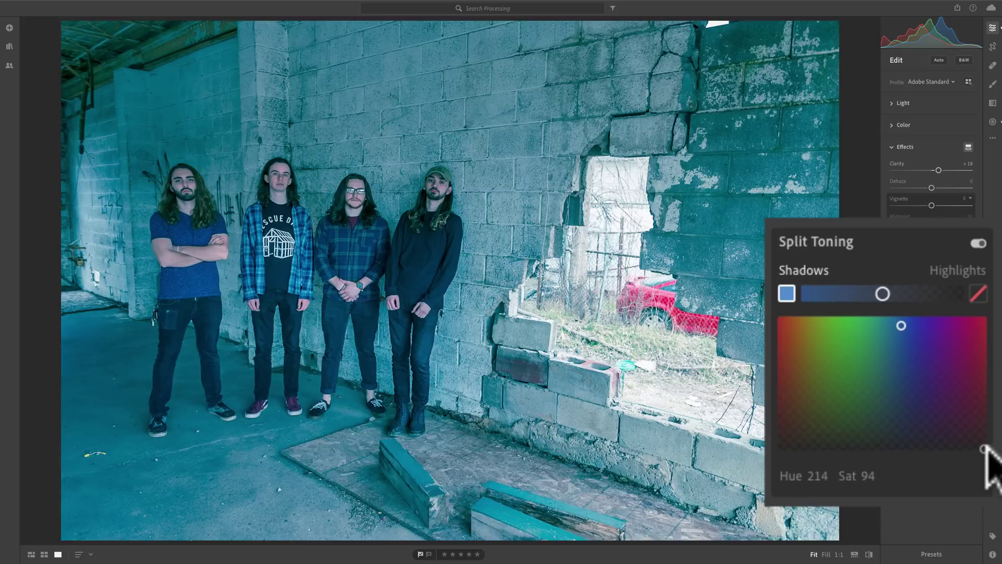
{"action": "left_click", "coordinate": [978, 293]}
{"action": "left_click_drag", "start_coordinate": [901, 413], "coordinate": [810, 327]}
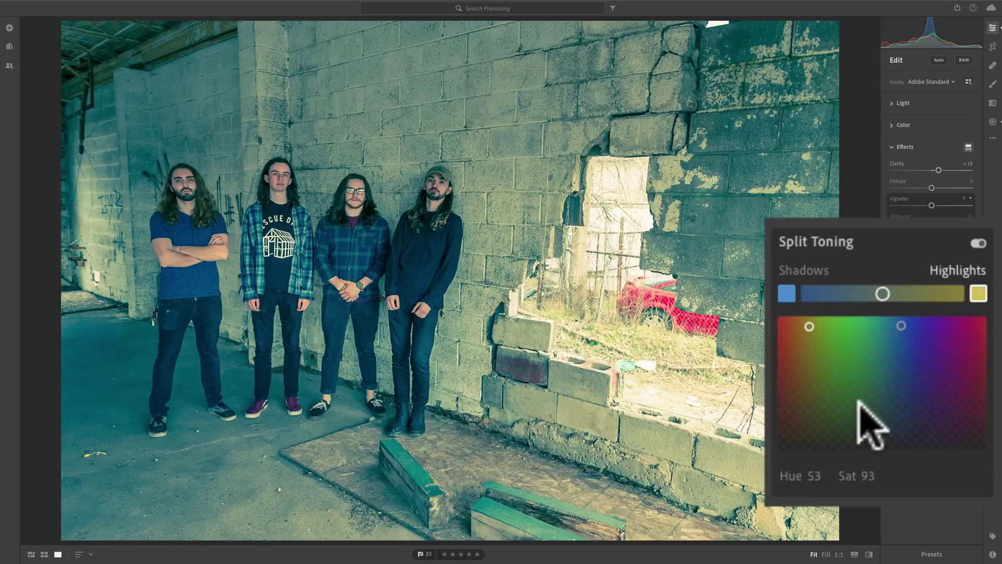
Step: Alt-drag to lower the shadow saturation to about 21 and the highlight saturation to 34, keeping hues fixed
{"action": "key", "text": "alt"}
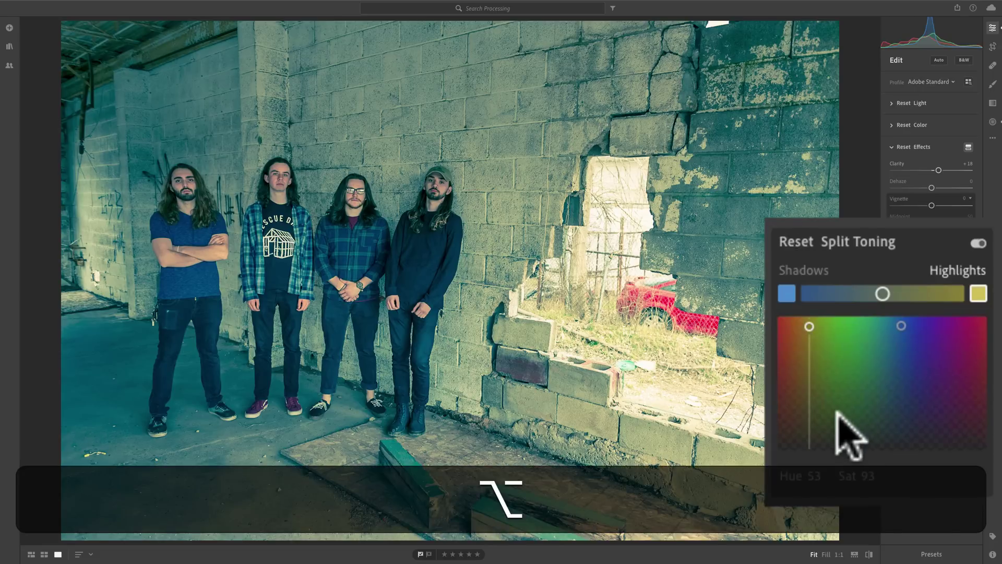
{"action": "key", "text": "alt"}
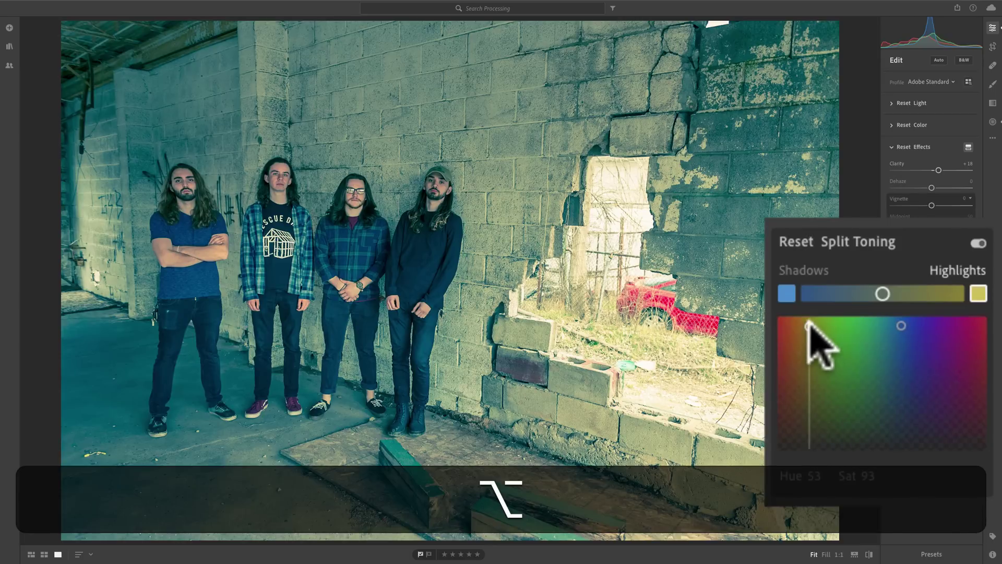
{"action": "mouse_move", "coordinate": [809, 324]}
{"action": "left_mouse_down"}
{"action": "mouse_move", "coordinate": [888, 336]}
{"action": "mouse_move", "coordinate": [802, 359]}
{"action": "mouse_move", "coordinate": [851, 363]}
{"action": "mouse_move", "coordinate": [805, 381]}
{"action": "mouse_move", "coordinate": [810, 420]}
{"action": "mouse_move", "coordinate": [807, 342]}
{"action": "mouse_move", "coordinate": [808, 406]}
{"action": "mouse_move", "coordinate": [809, 376]}
{"action": "mouse_move", "coordinate": [808, 394]}
{"action": "left_mouse_up"}
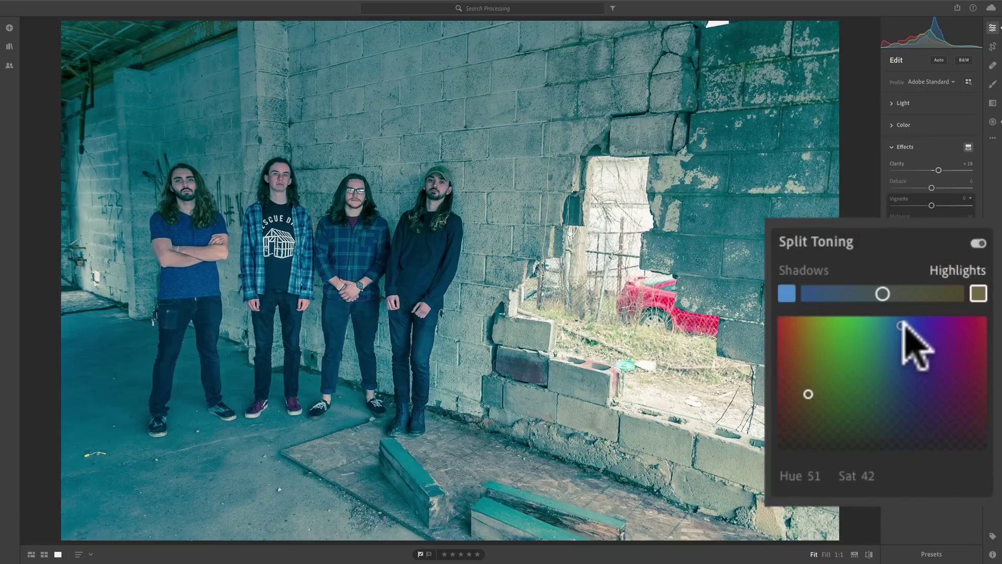
{"action": "left_click", "coordinate": [902, 326]}
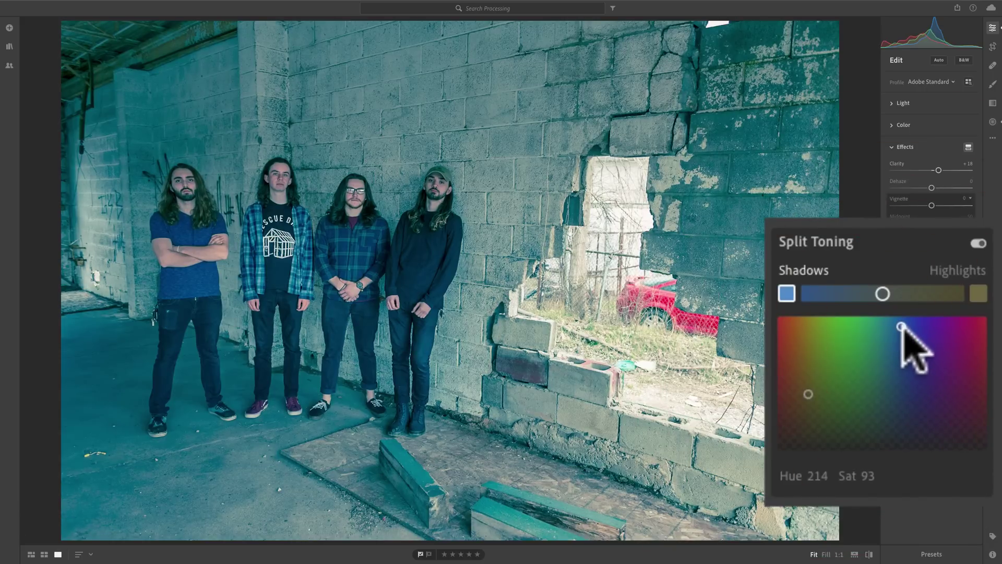
{"action": "key", "text": "alt"}
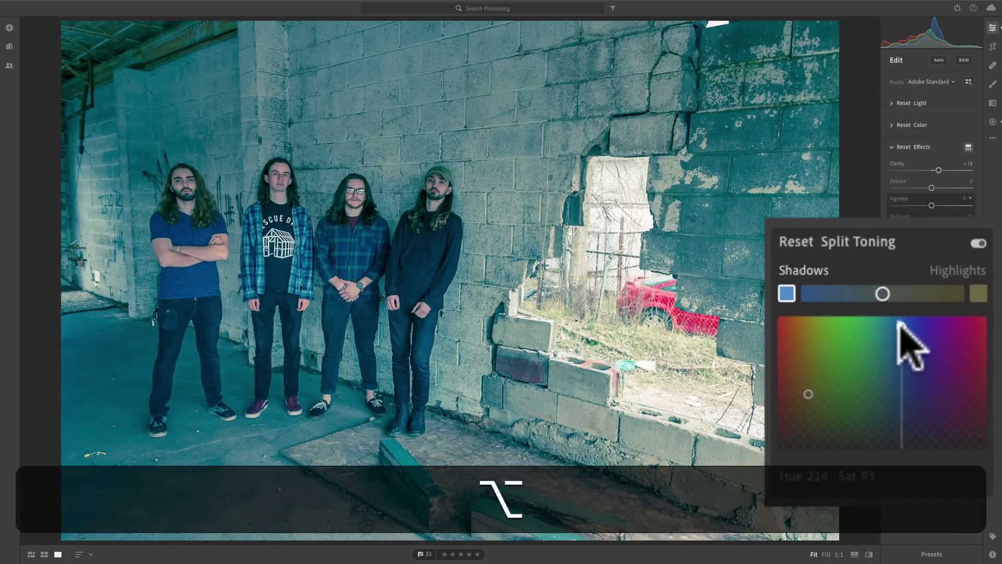
{"action": "left_click_drag", "start_coordinate": [900, 323], "coordinate": [903, 401]}
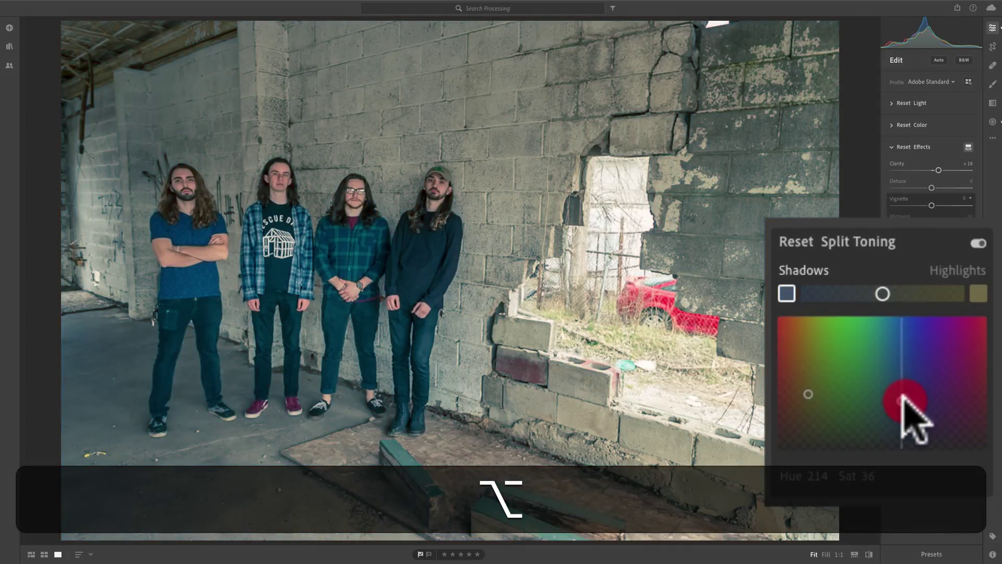
{"action": "left_click_drag", "start_coordinate": [902, 398], "coordinate": [902, 417]}
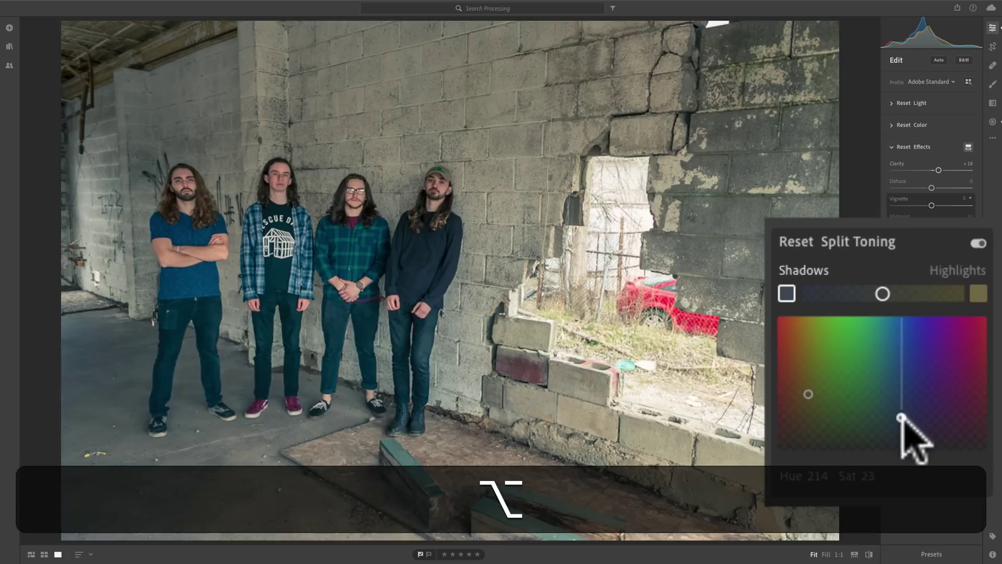
{"action": "left_click", "coordinate": [809, 395]}
{"action": "left_click_drag", "start_coordinate": [810, 395], "coordinate": [808, 403]}
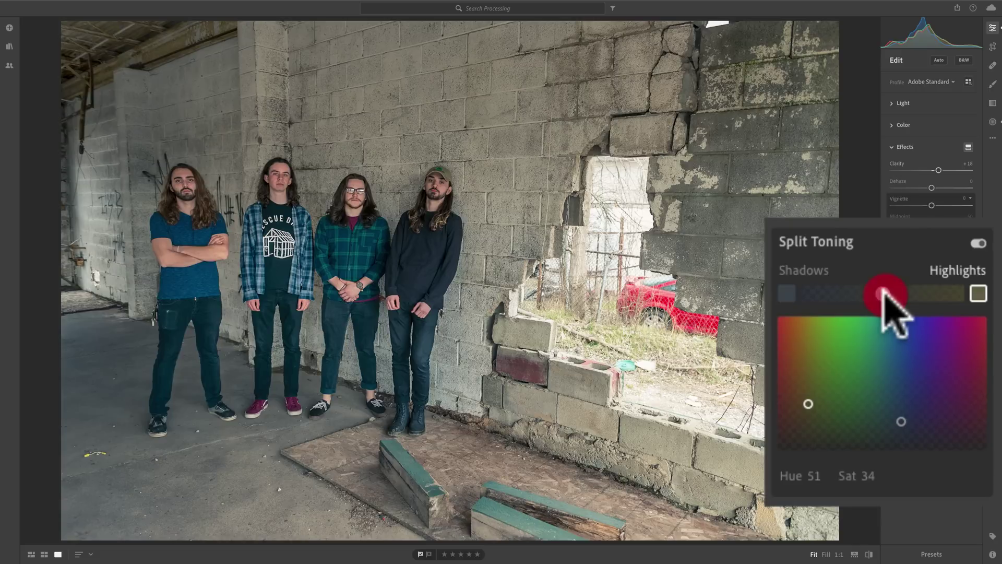
Step: Move the split toning balance toward the highlights, then toward the shadows for a cooler blue cast
{"action": "left_click_drag", "start_coordinate": [882, 294], "coordinate": [950, 294]}
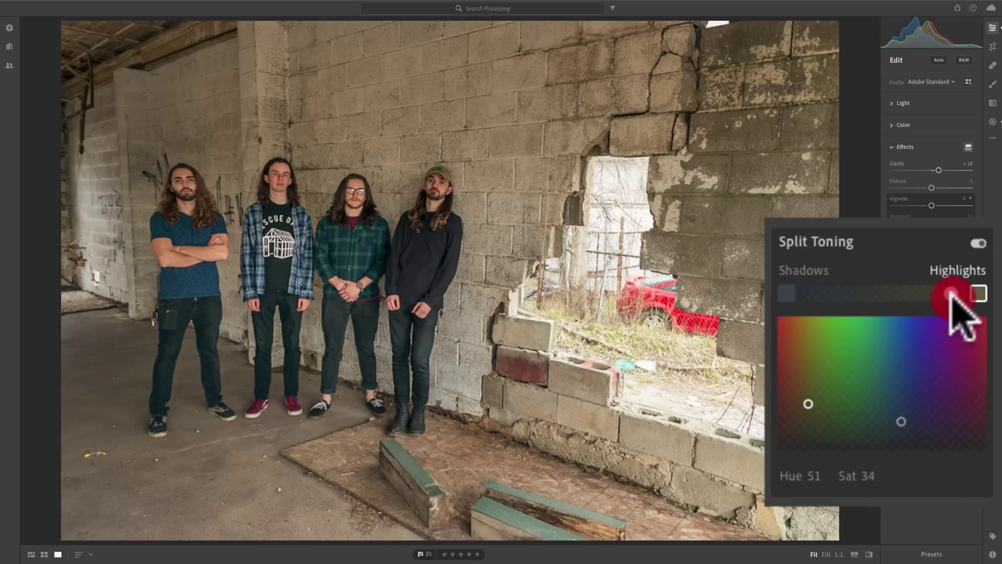
{"action": "left_click_drag", "start_coordinate": [950, 294], "coordinate": [850, 294]}
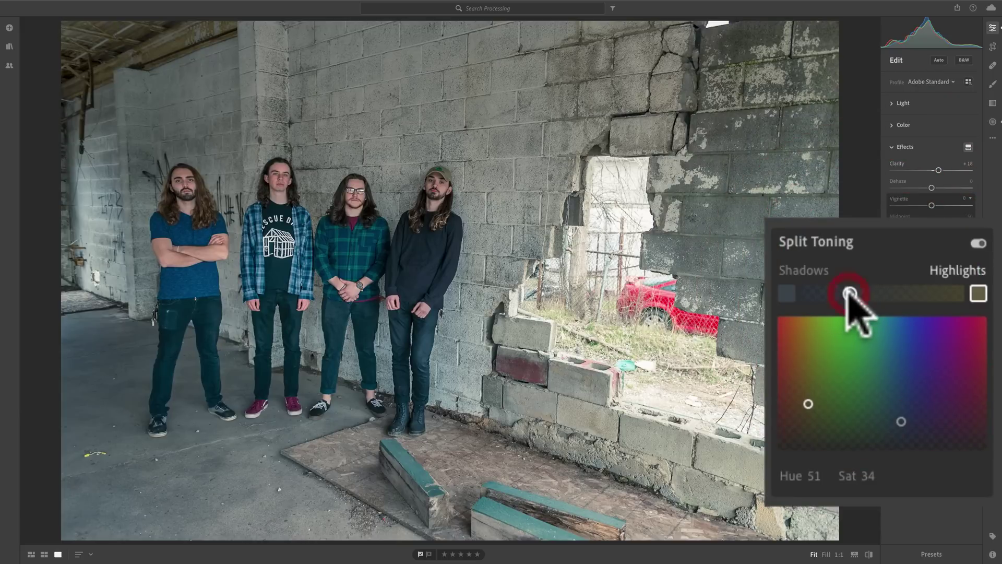
Step: Re-centre the balance, reset Split Toning, and tint the shadows blue at Hue 222, Saturation 76
{"action": "double_click", "coordinate": [849, 292]}
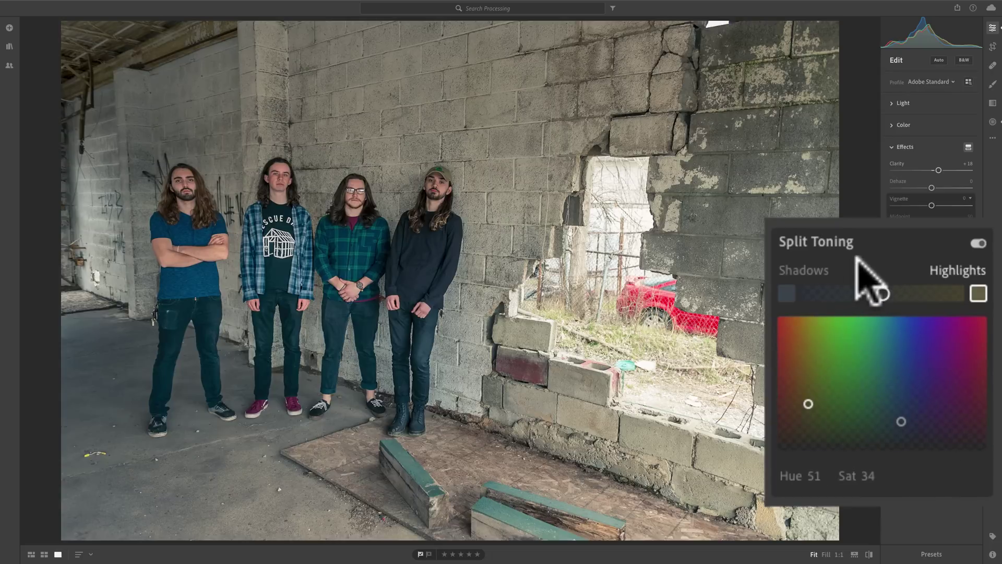
{"action": "key", "text": "alt"}
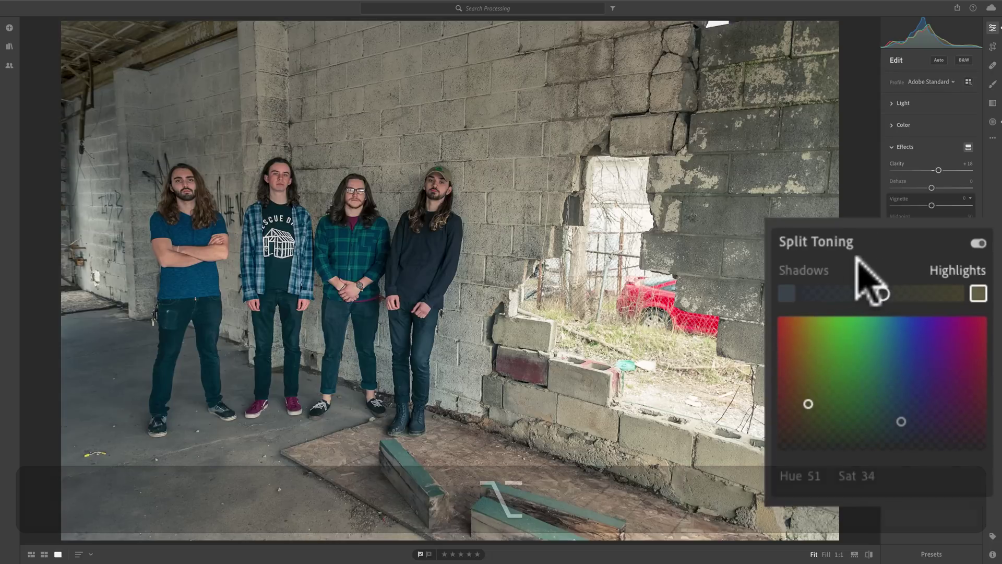
{"action": "key", "text": "alt"}
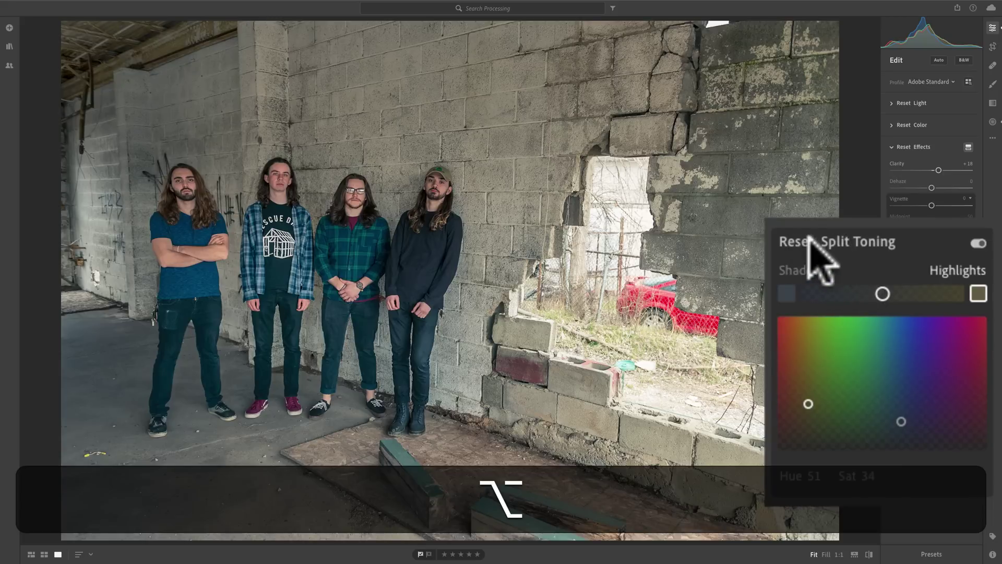
{"action": "left_click", "coordinate": [795, 237], "text": "alt"}
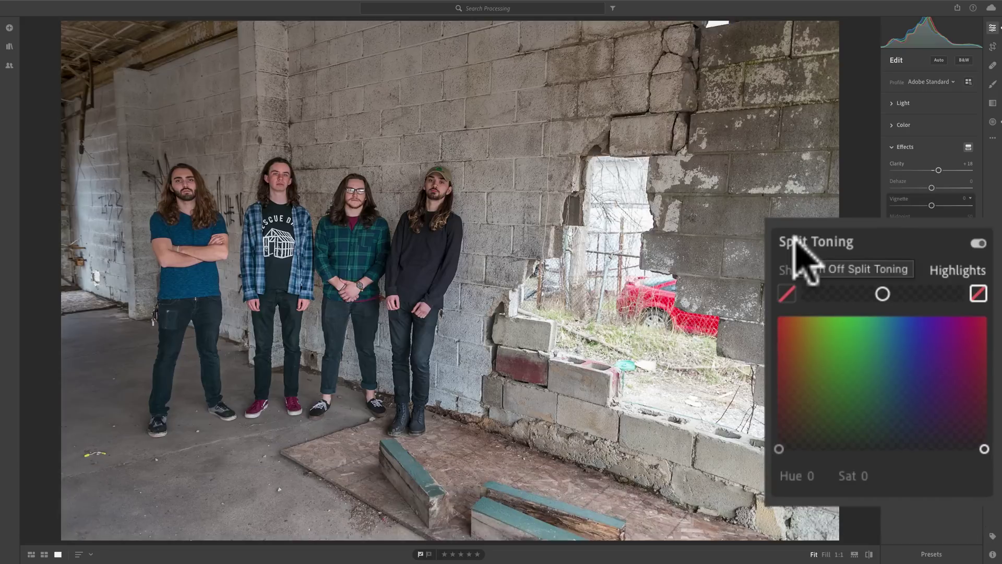
{"action": "mouse_move", "coordinate": [789, 434]}
{"action": "left_mouse_down"}
{"action": "mouse_move", "coordinate": [888, 345]}
{"action": "mouse_move", "coordinate": [906, 348]}
{"action": "left_mouse_up"}
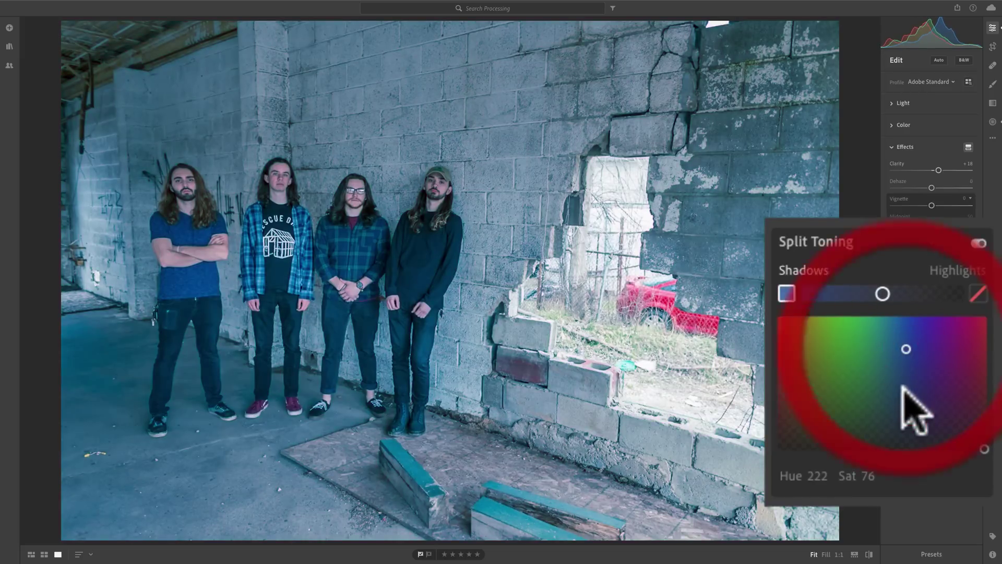
Step: Clear the tints, try and remove a blue highlight tint, and set blue shadows at hue 226
{"action": "left_click", "coordinate": [786, 294]}
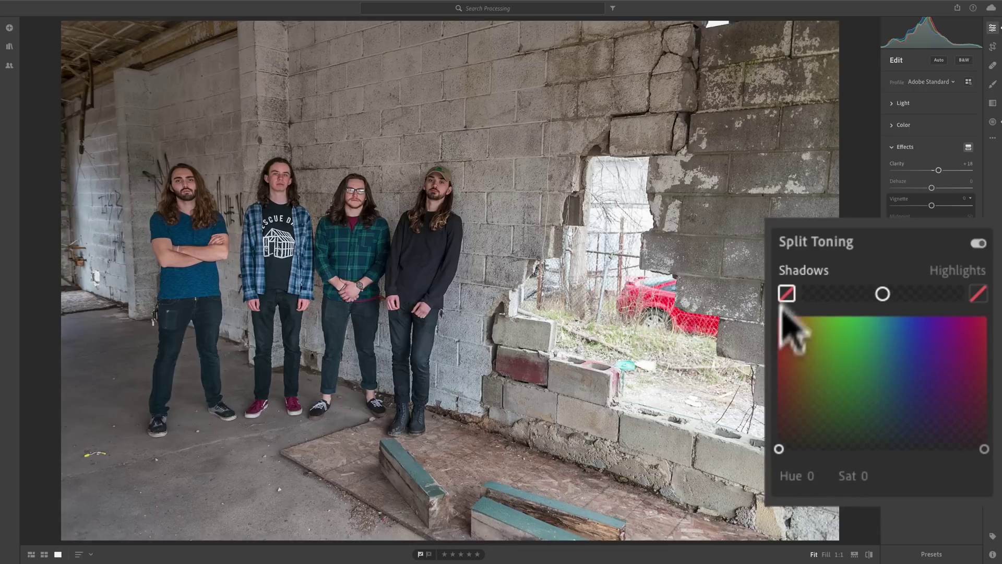
{"action": "left_click_drag", "start_coordinate": [985, 449], "coordinate": [914, 388]}
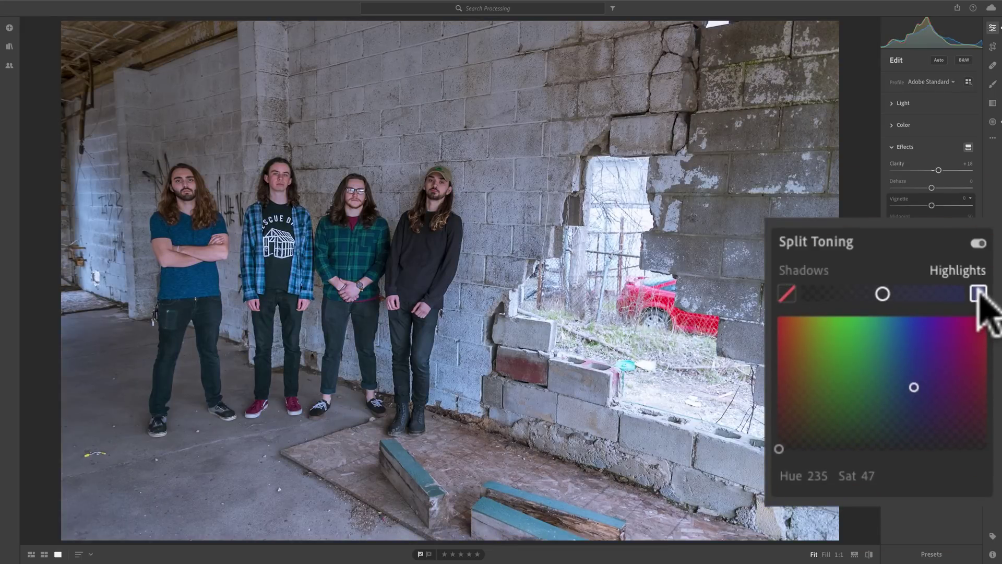
{"action": "double_click", "coordinate": [979, 293]}
{"action": "left_click_drag", "start_coordinate": [781, 448], "coordinate": [842, 345]}
{"action": "left_click_drag", "start_coordinate": [934, 402], "coordinate": [907, 347]}
Step: Tint the highlights green and shift the shadows to violet-blue at Hue 251, Saturation 43
{"action": "left_click", "coordinate": [984, 449]}
{"action": "left_click_drag", "start_coordinate": [965, 386], "coordinate": [835, 351]}
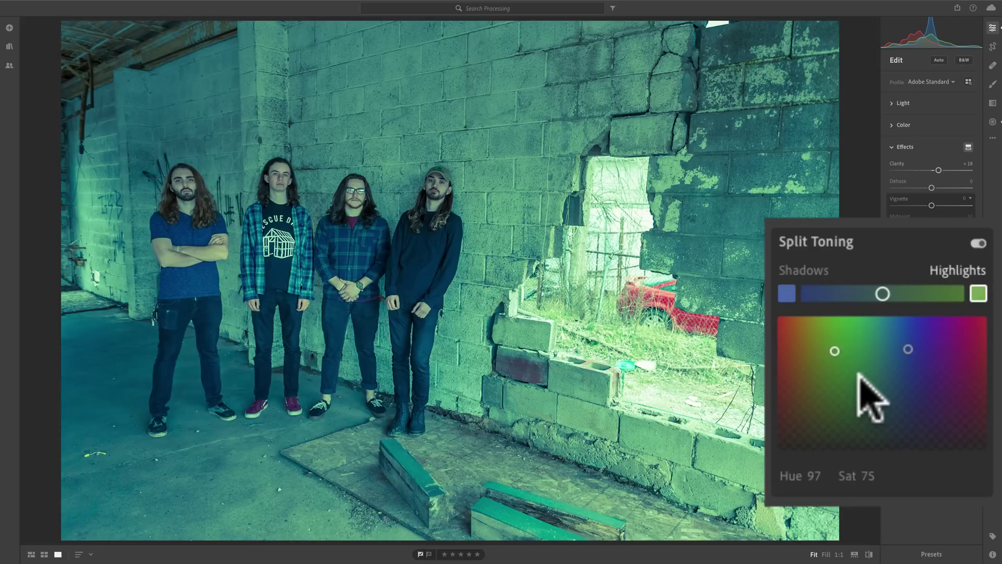
{"action": "left_click", "coordinate": [837, 350], "text": "alt"}
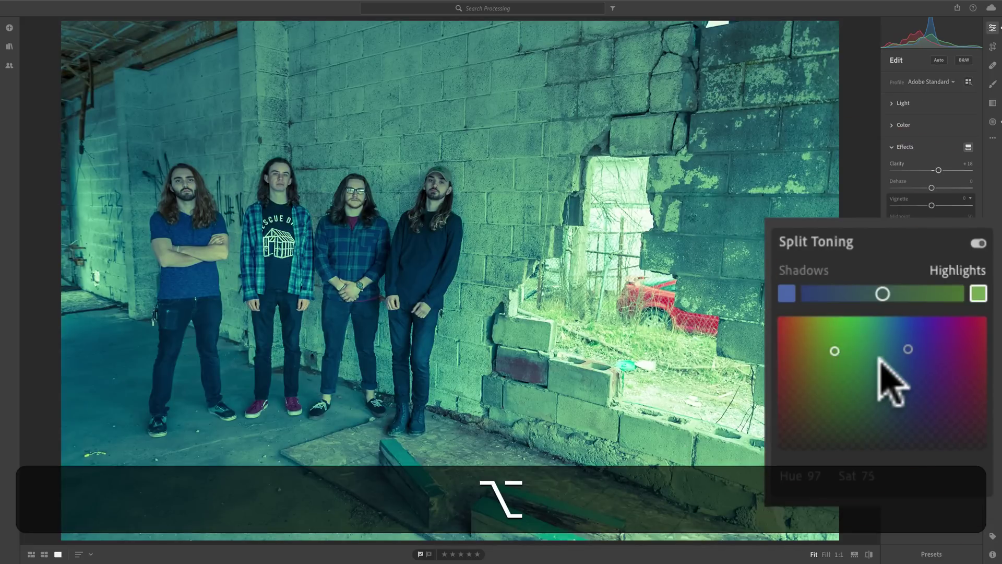
{"action": "left_click_drag", "start_coordinate": [908, 348], "coordinate": [924, 393]}
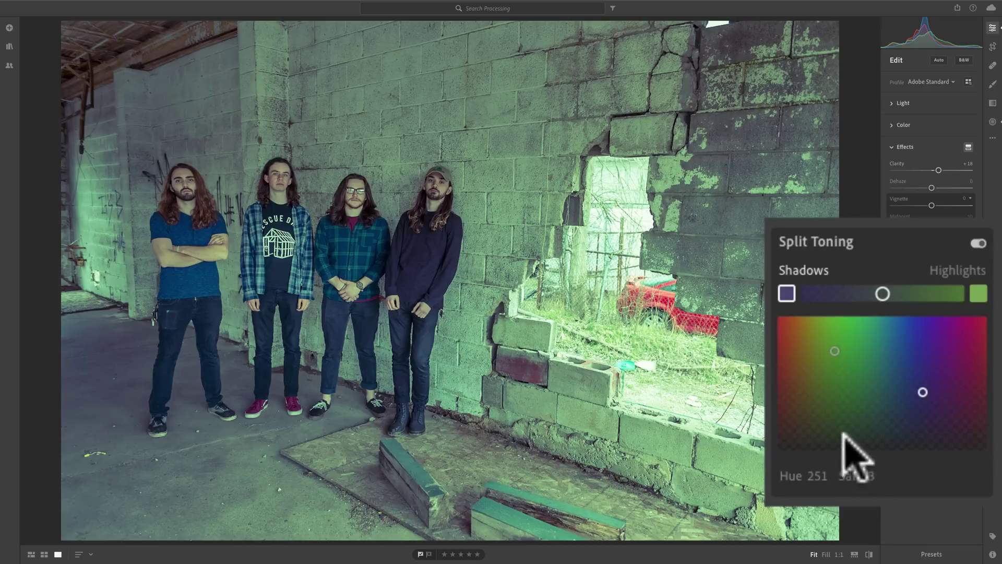
{"action": "key", "text": "super"}
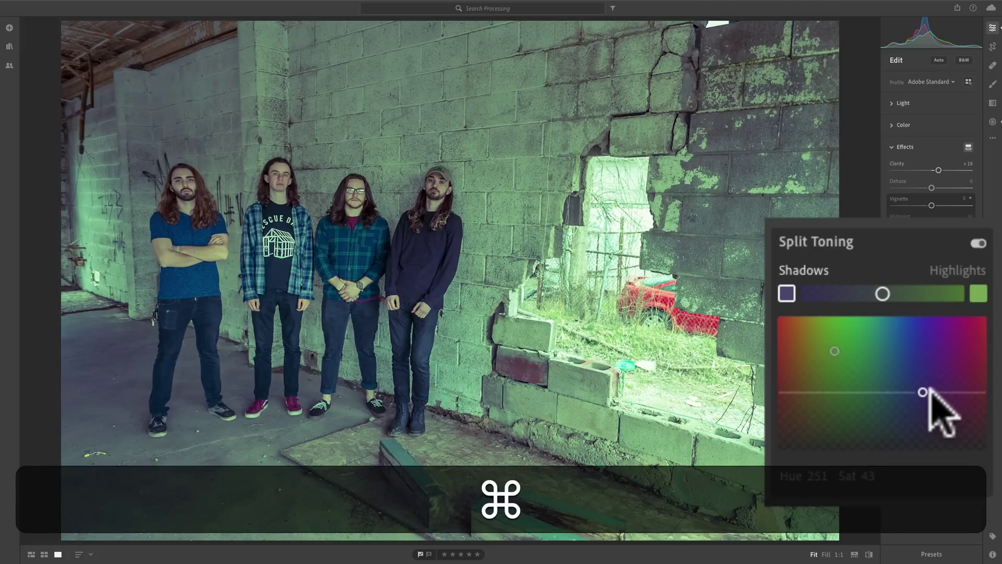
Step: Sweep the shadow and highlight hues at constant saturation, then reset all Split Toning to zero
{"action": "mouse_move", "coordinate": [922, 392]}
{"action": "left_mouse_down"}
{"action": "mouse_move", "coordinate": [837, 393]}
{"action": "mouse_move", "coordinate": [939, 393]}
{"action": "mouse_move", "coordinate": [867, 393]}
{"action": "mouse_move", "coordinate": [923, 392]}
{"action": "left_mouse_up"}
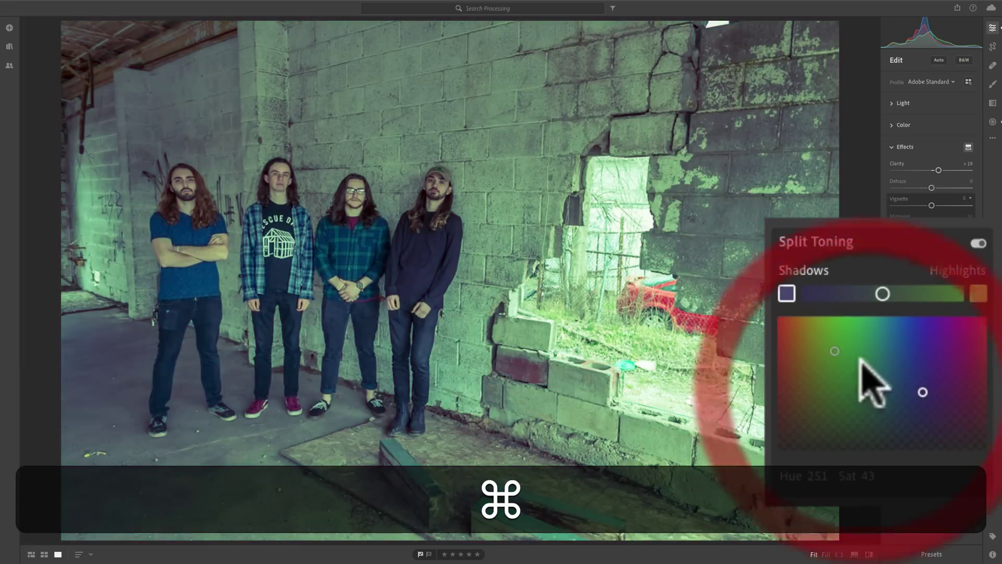
{"action": "left_click", "coordinate": [835, 351]}
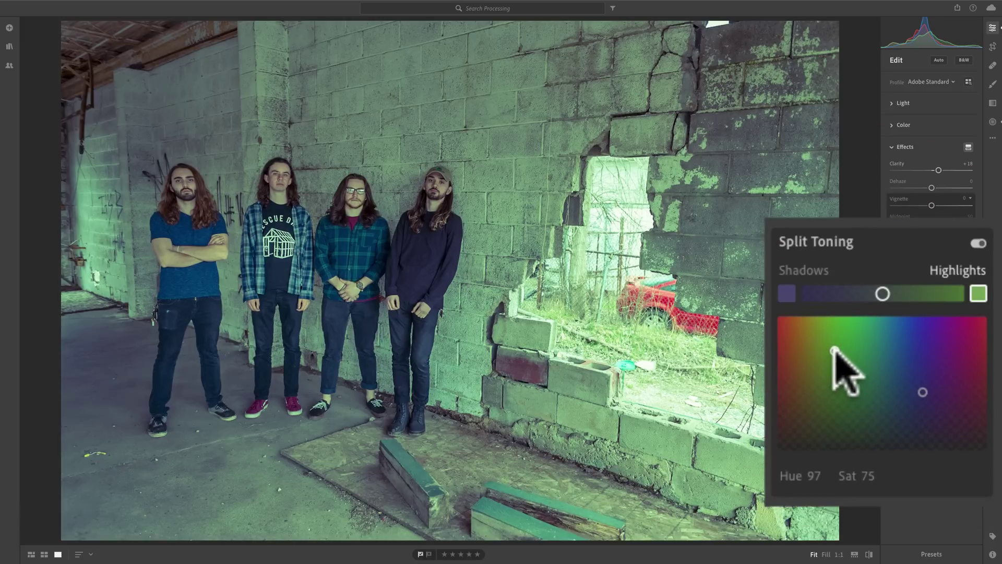
{"action": "mouse_move", "coordinate": [835, 351]}
{"action": "left_mouse_down"}
{"action": "mouse_move", "coordinate": [933, 351]}
{"action": "mouse_move", "coordinate": [850, 350]}
{"action": "left_mouse_up"}
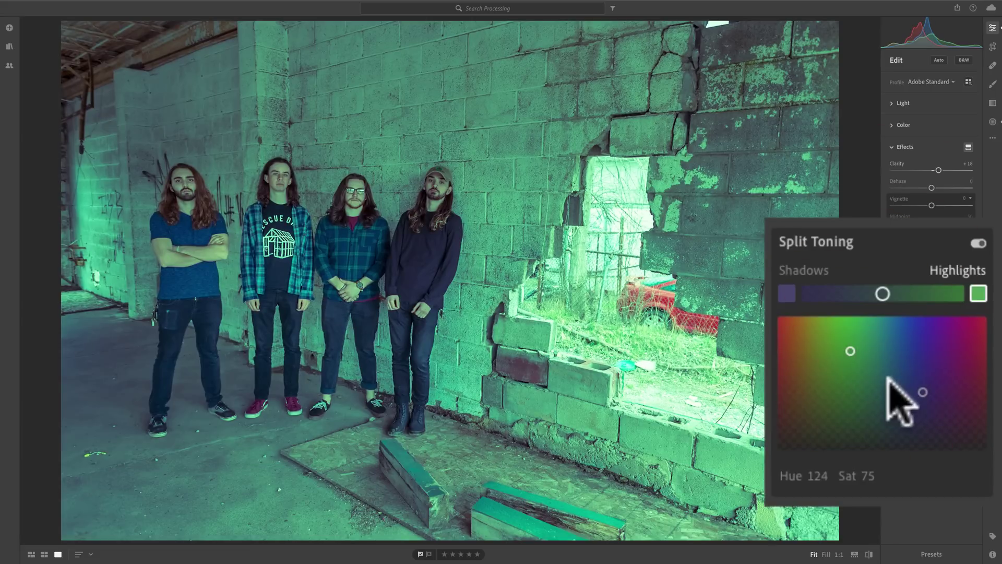
{"action": "key", "text": "alt"}
{"action": "left_click", "coordinate": [825, 241]}
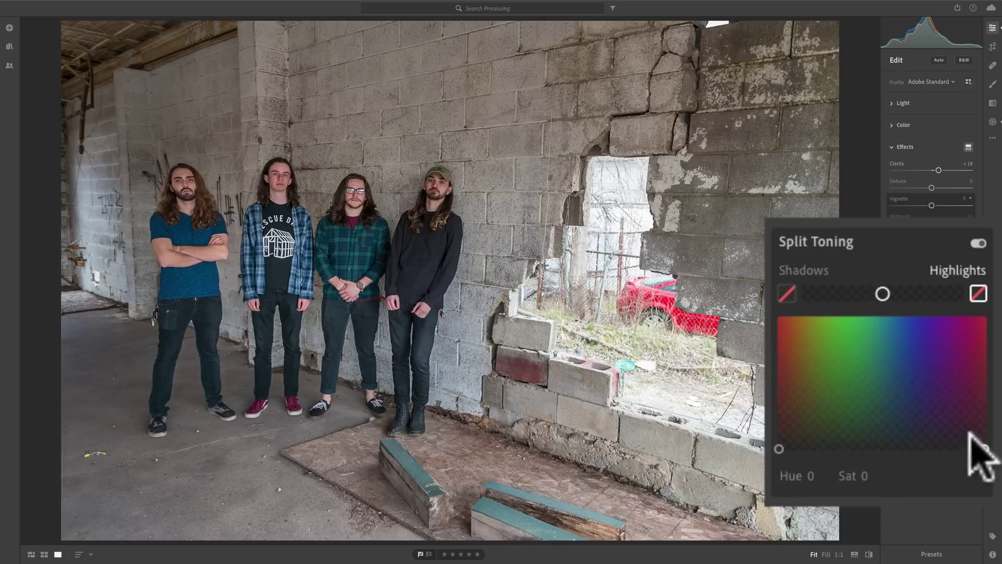
Step: Give the highlights a warm tint at Hue 40, Saturation 31, leaving the shadows untoned
{"action": "left_click_drag", "start_coordinate": [984, 450], "coordinate": [934, 406]}
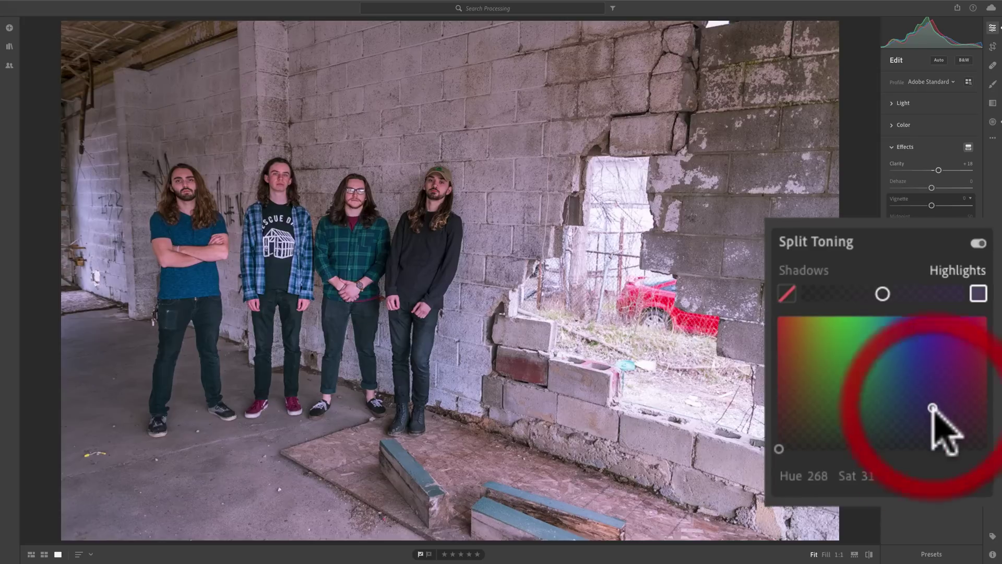
{"action": "left_click", "coordinate": [933, 408]}
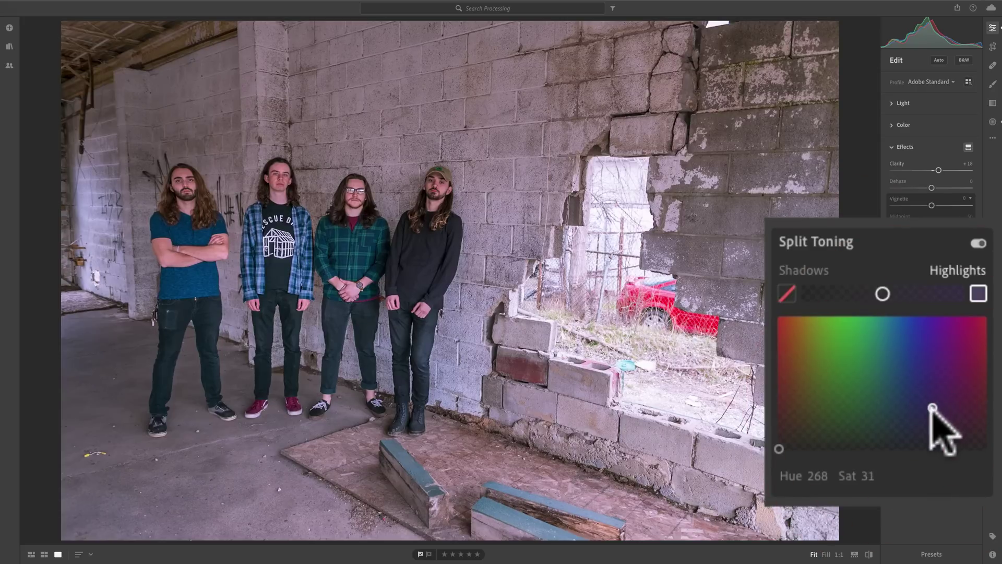
{"action": "left_click", "coordinate": [820, 476]}
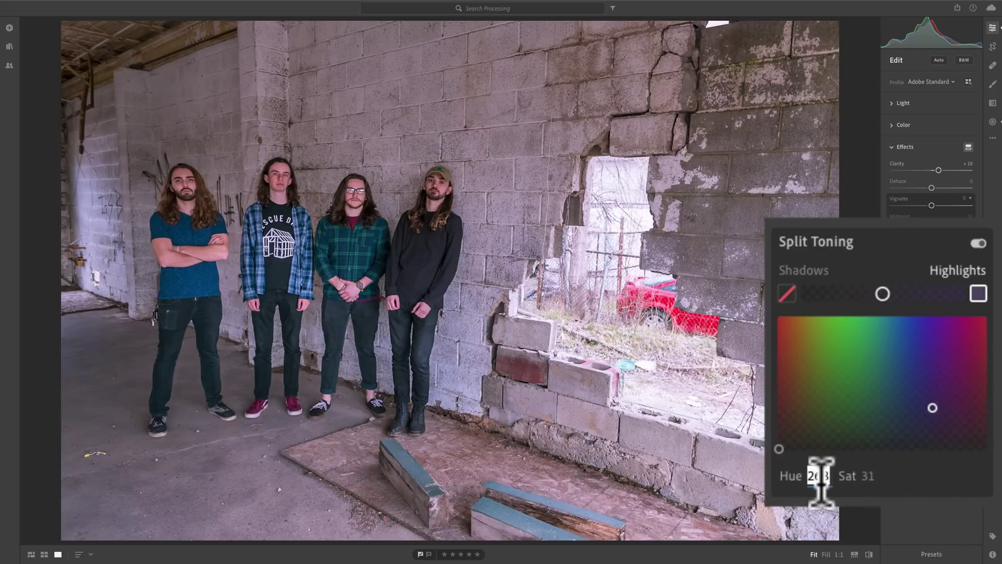
{"action": "type", "text": "40"}
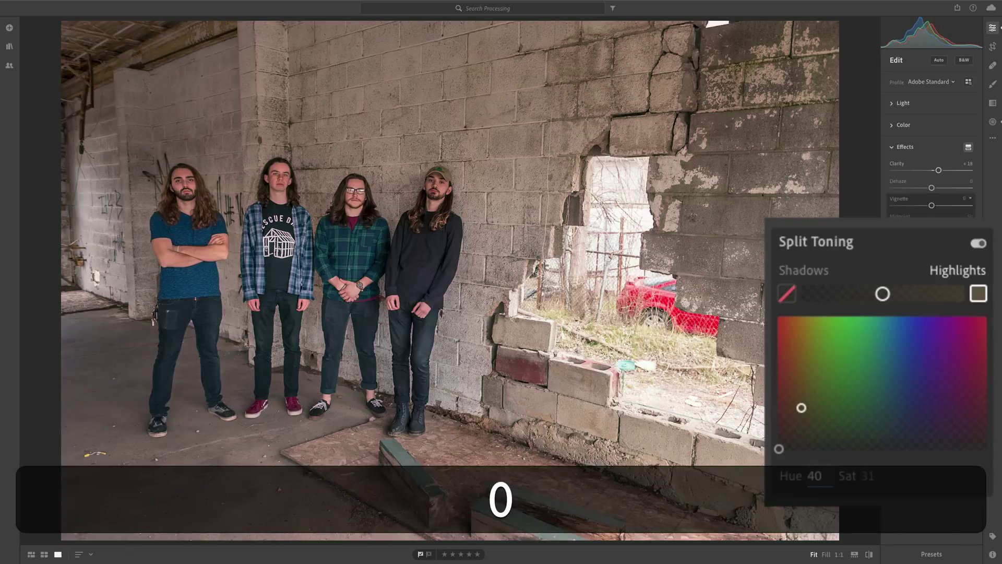
{"action": "key", "text": "Return"}
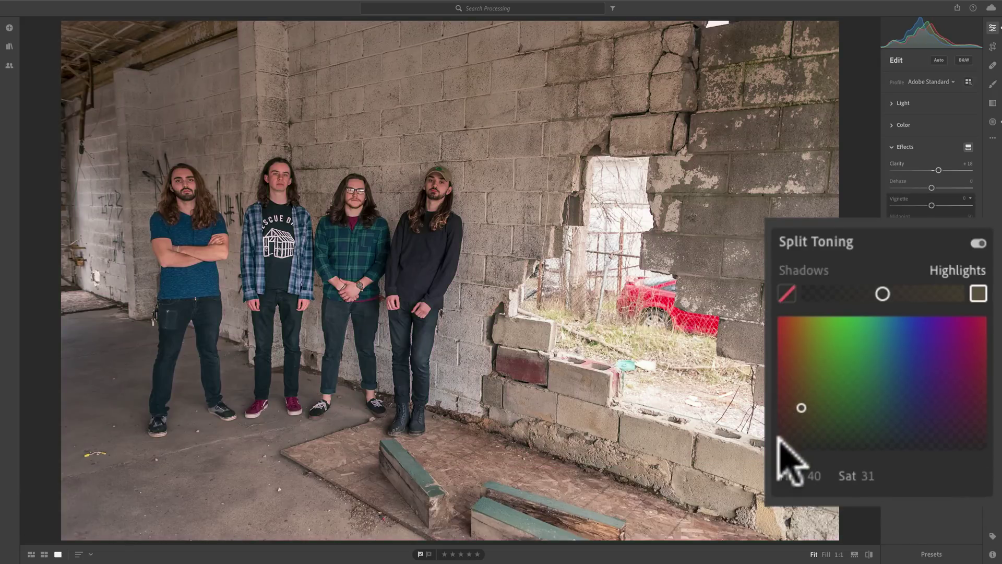
{"action": "left_click", "coordinate": [779, 447]}
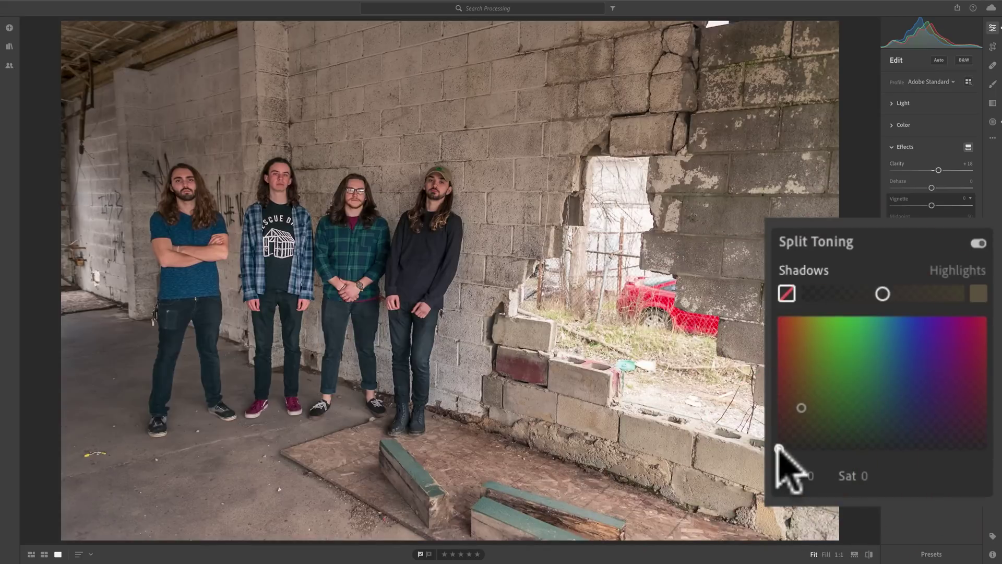
Step: Give the Split Toning shadows a warm brown tint of Hue 25 and Saturation 50
{"action": "left_click_drag", "start_coordinate": [779, 447], "coordinate": [806, 461]}
{"action": "left_click", "coordinate": [814, 473]}
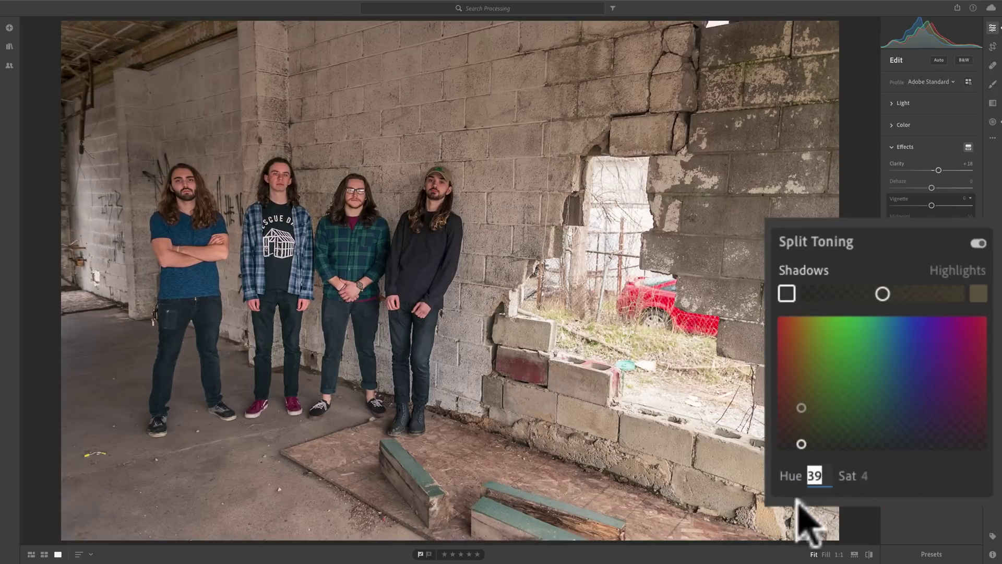
{"action": "type", "text": "25"}
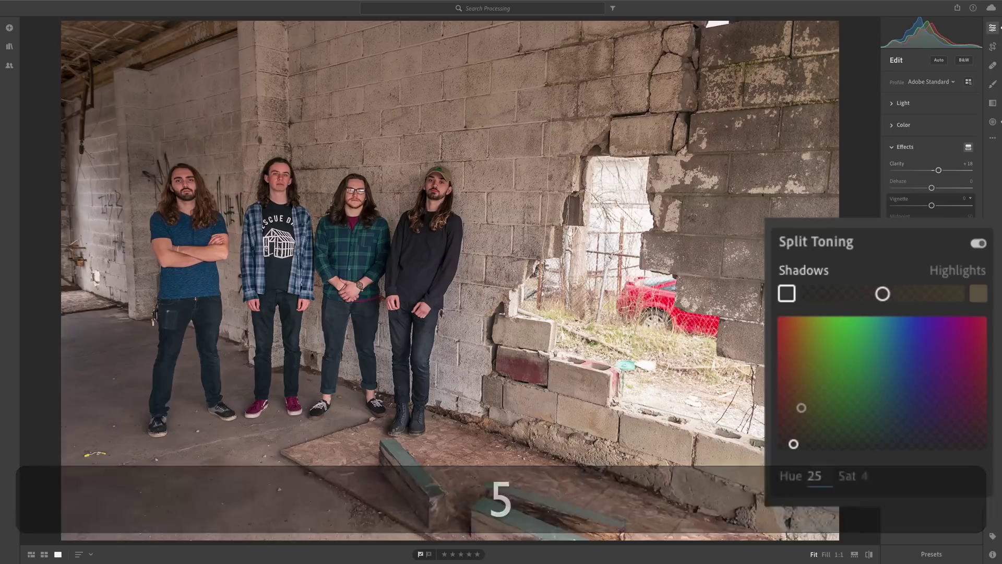
{"action": "key", "text": "Return"}
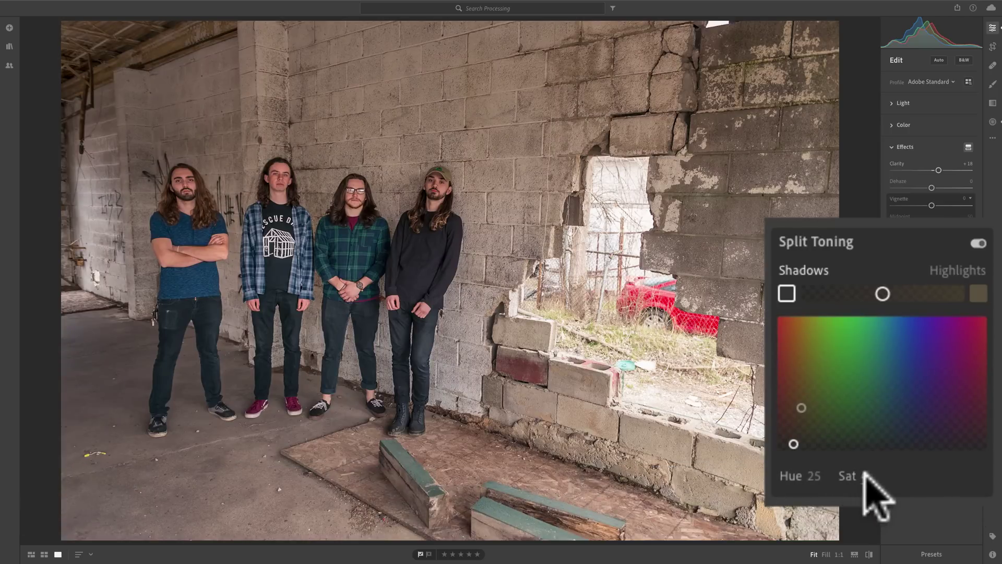
{"action": "left_click", "coordinate": [862, 474]}
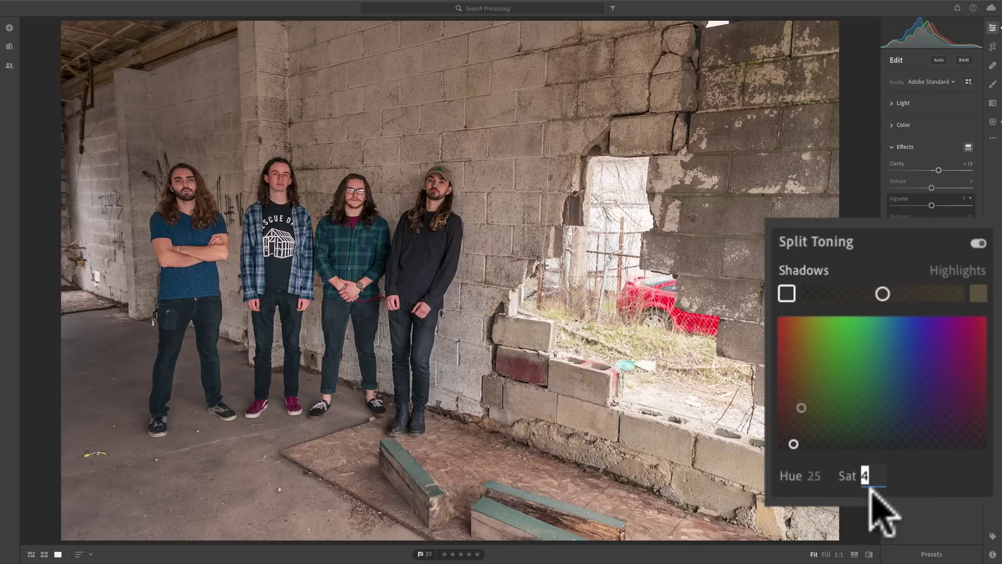
{"action": "type", "text": "50"}
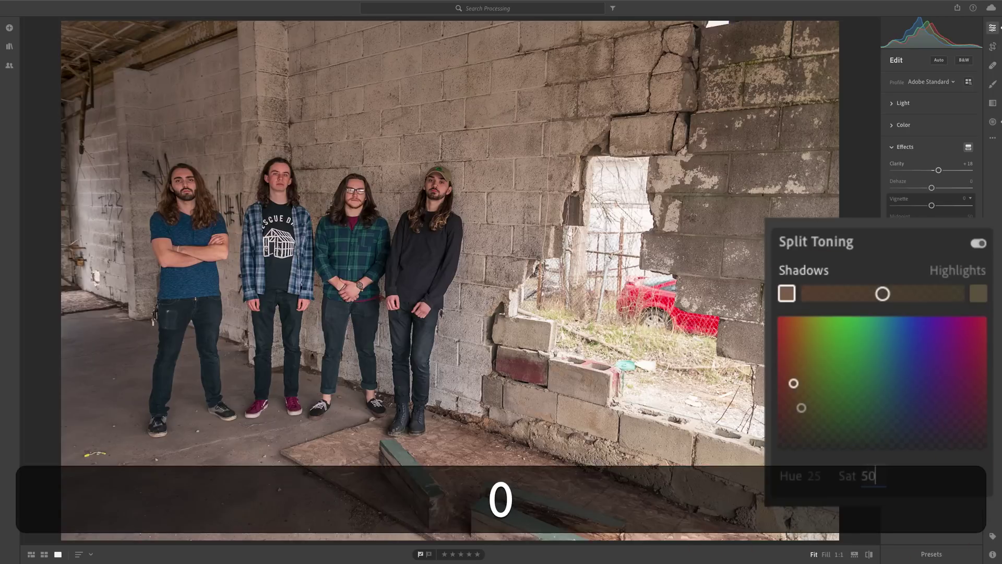
{"action": "key", "text": "Return"}
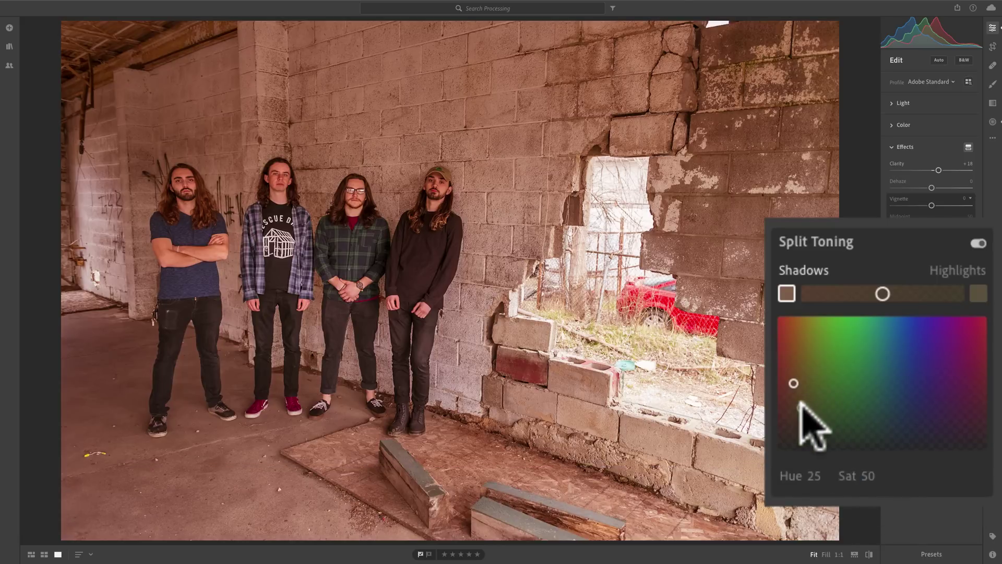
Step: With Option held, shift the Shadows point to a slightly different hue in the colour field
{"action": "key", "text": "super"}
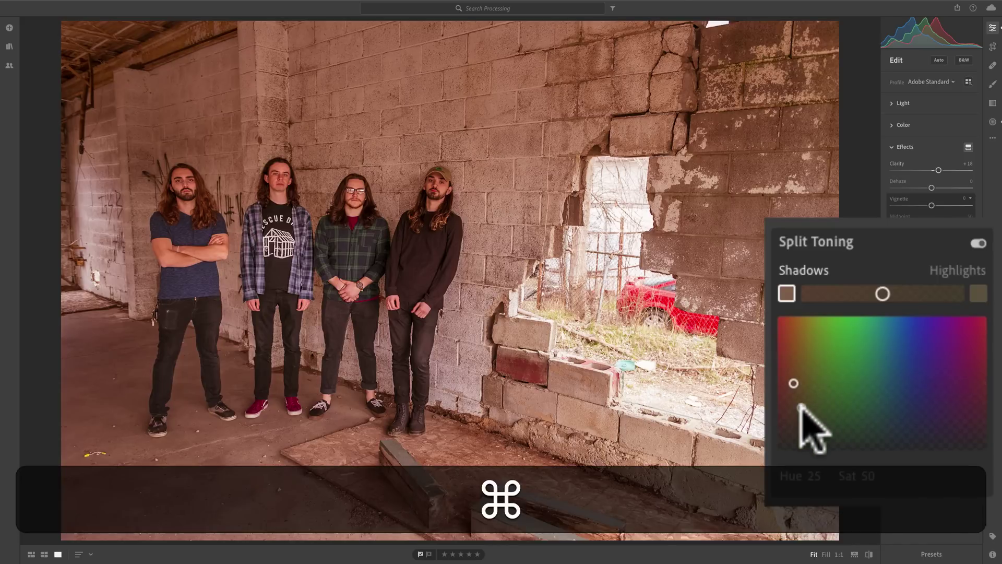
{"action": "key", "text": "alt"}
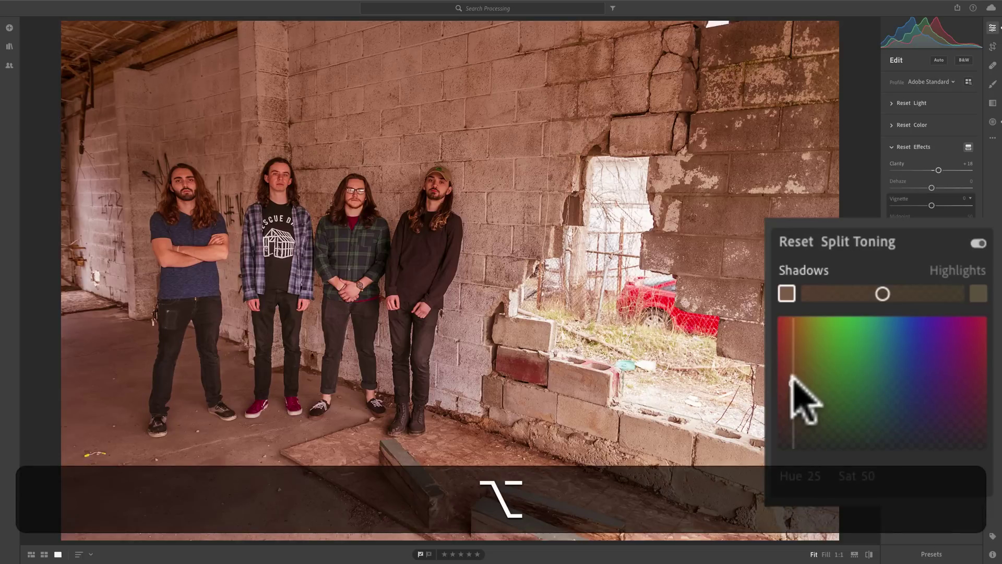
{"action": "left_click", "coordinate": [793, 387], "text": "alt"}
{"action": "left_click_drag", "start_coordinate": [793, 387], "coordinate": [794, 378]}
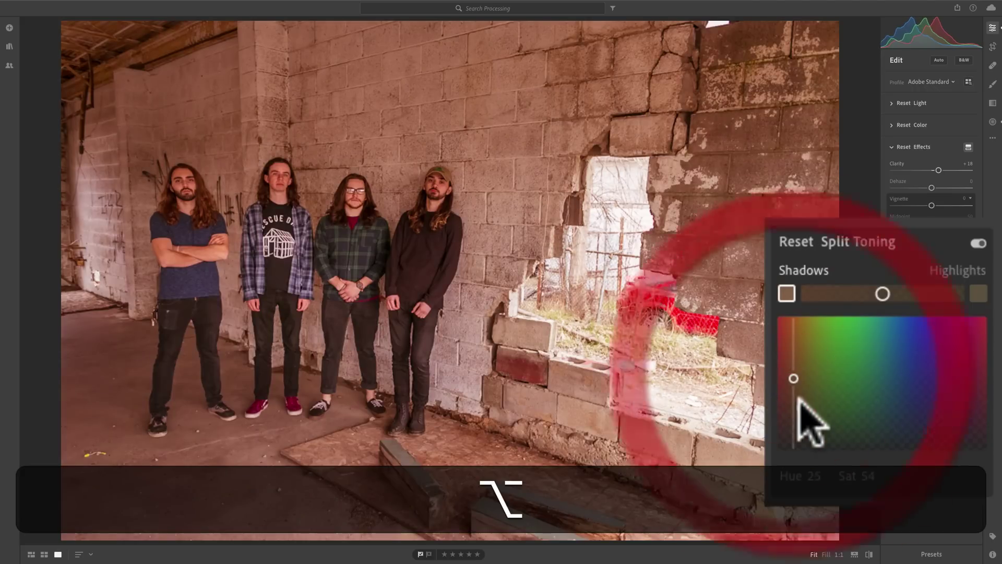
Step: Set the Highlights tint to Hue 38, Saturation 27
{"action": "left_click", "coordinate": [801, 406], "text": "alt"}
{"action": "left_click", "coordinate": [800, 412], "text": "alt"}
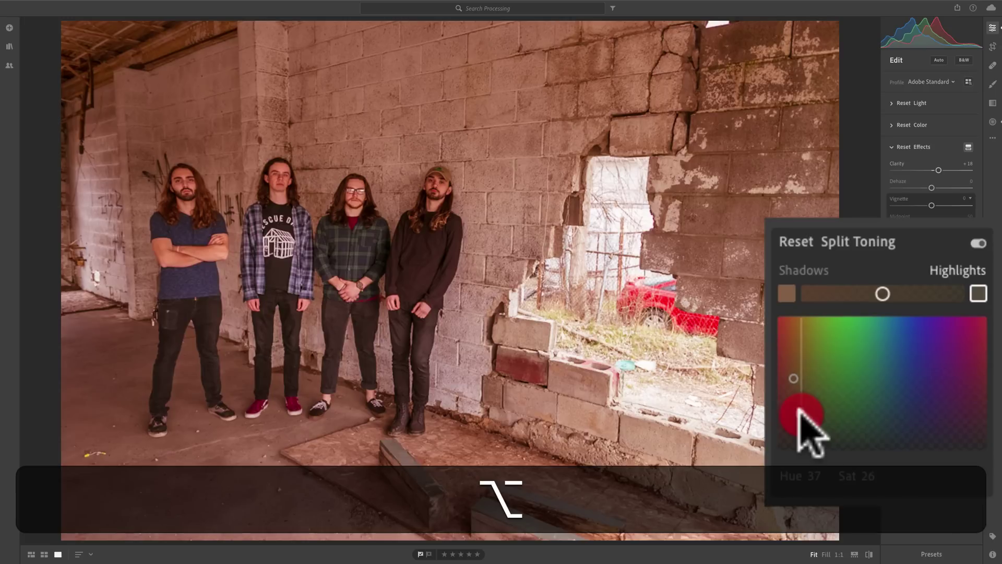
{"action": "left_click_drag", "start_coordinate": [800, 412], "coordinate": [801, 414]}
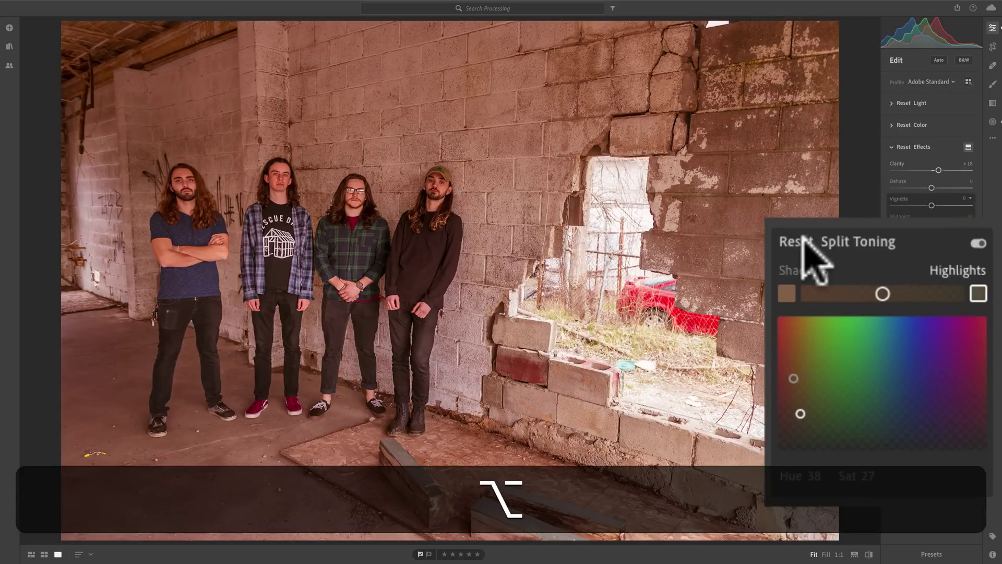
Step: Reset Split Toning to zero and apply the Adobe Monochrome black-and-white profile
{"action": "left_click", "coordinate": [804, 241], "text": "alt"}
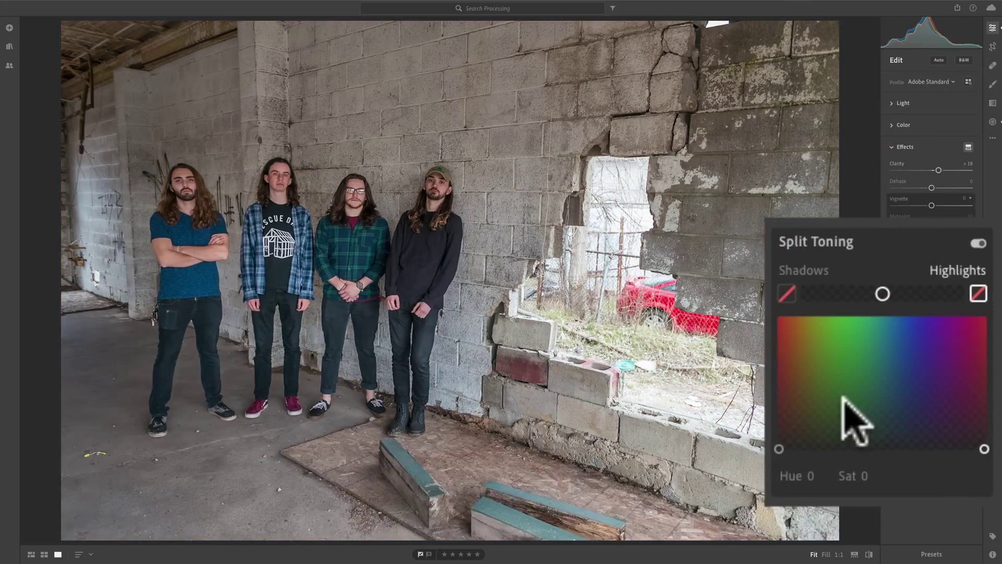
{"action": "left_click", "coordinate": [964, 60]}
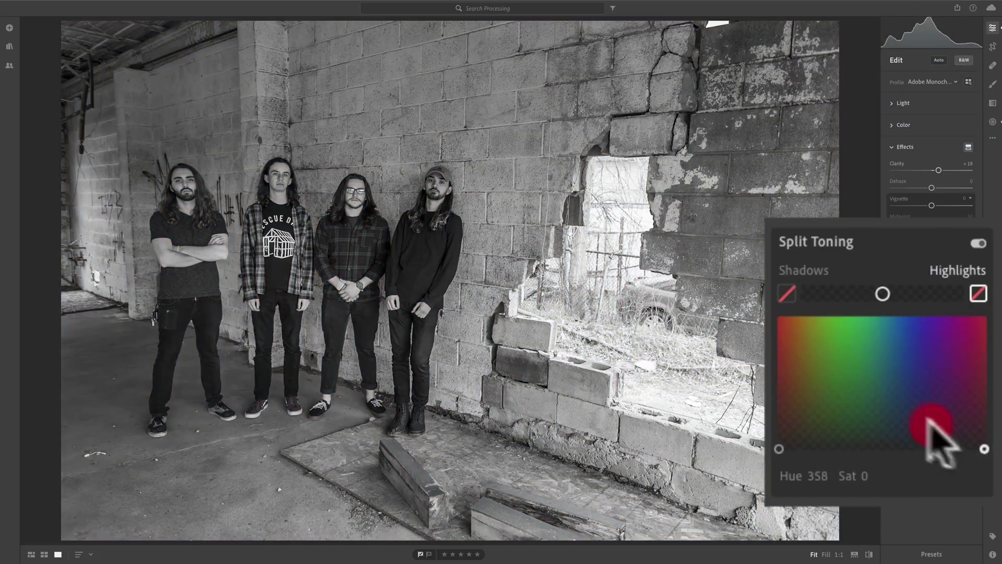
Step: Tint the highlights sepia yellow and the shadows blue-teal in the Split Toning colour field
{"action": "left_click_drag", "start_coordinate": [928, 421], "coordinate": [813, 343]}
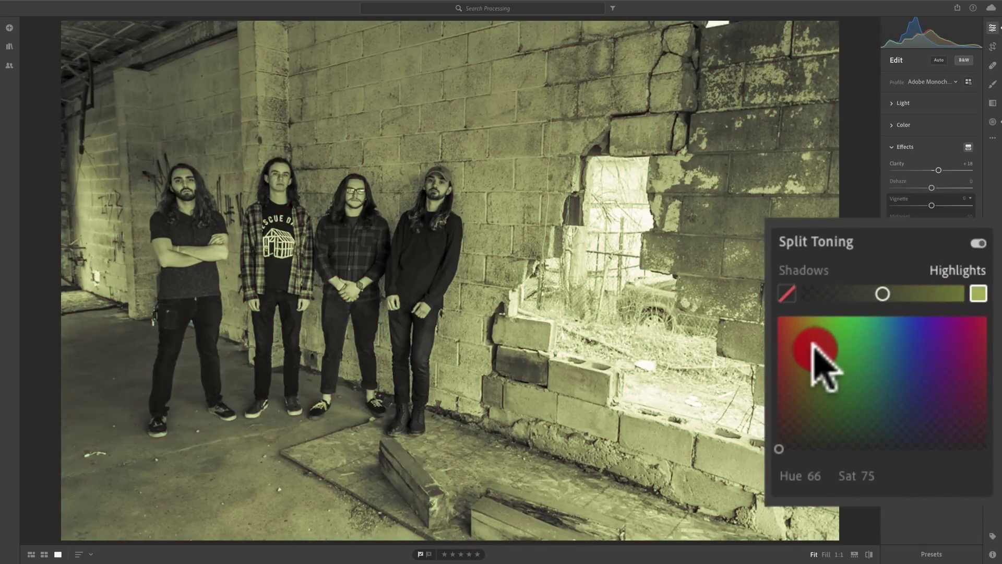
{"action": "left_click_drag", "start_coordinate": [813, 344], "coordinate": [807, 349]}
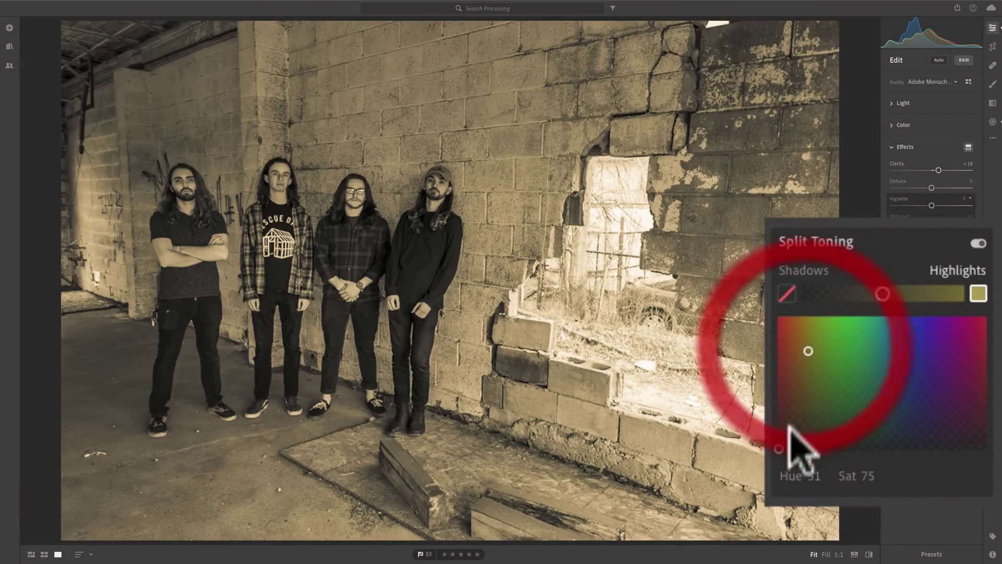
{"action": "left_click", "coordinate": [779, 448]}
{"action": "left_click_drag", "start_coordinate": [778, 448], "coordinate": [902, 342]}
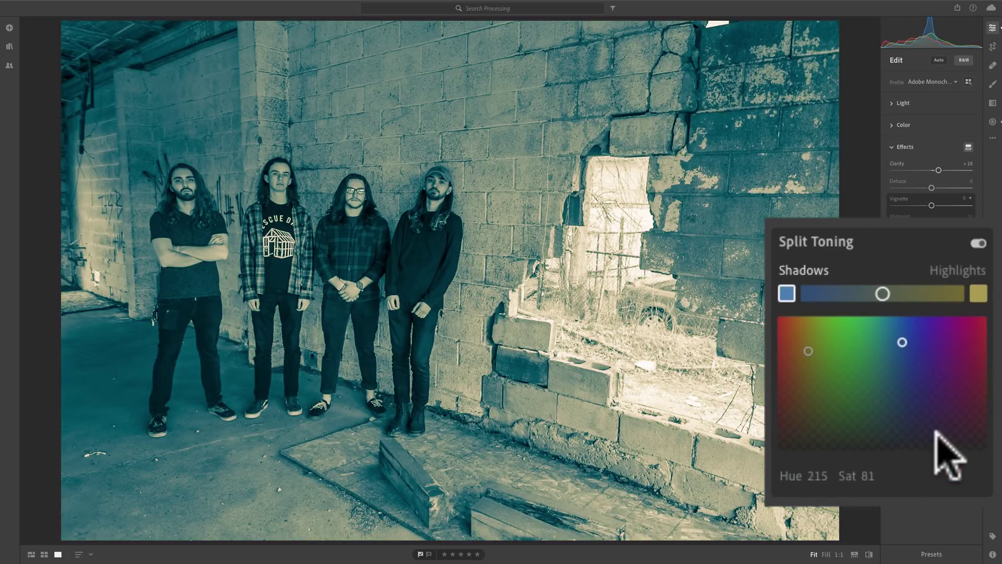
Step: Lower both saturations, leaving muted blue shadows and subtle yellow highlights at Hue 51, Saturation 27
{"action": "key", "text": "alt"}
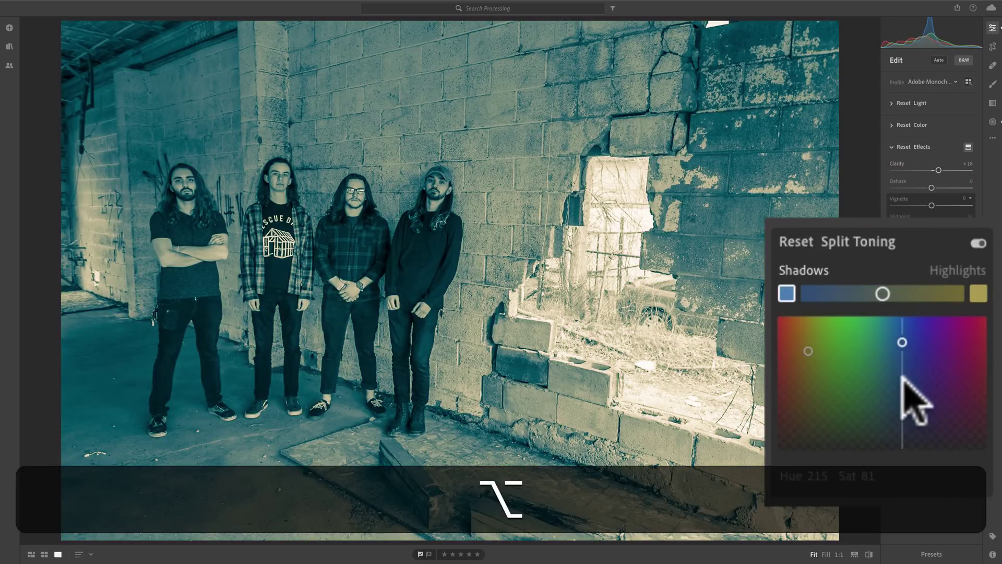
{"action": "left_click", "coordinate": [901, 348]}
{"action": "left_click_drag", "start_coordinate": [901, 349], "coordinate": [895, 389]}
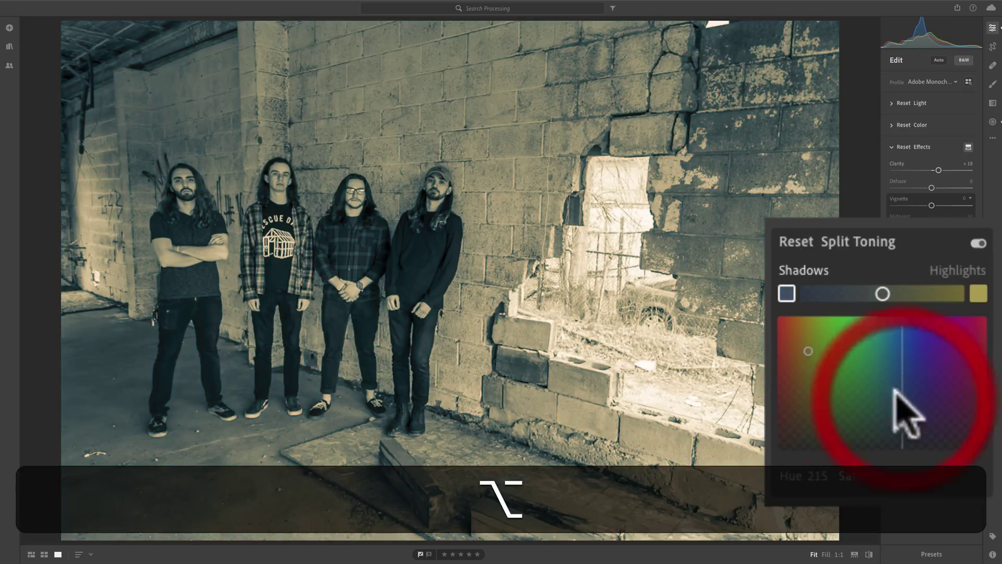
{"action": "left_click", "coordinate": [808, 349]}
{"action": "left_click_drag", "start_coordinate": [808, 350], "coordinate": [809, 413]}
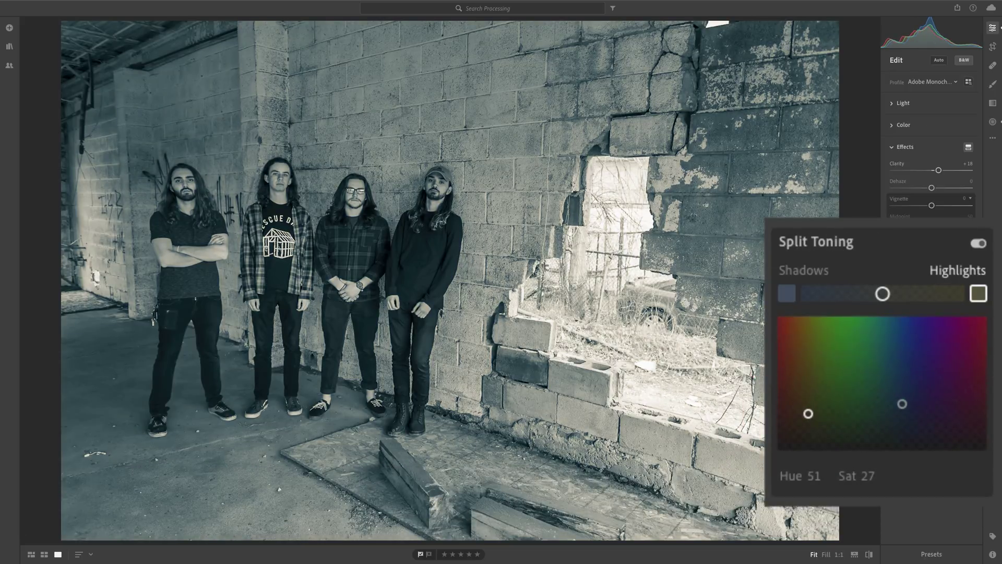
{"action": "left_click", "coordinate": [978, 244]}
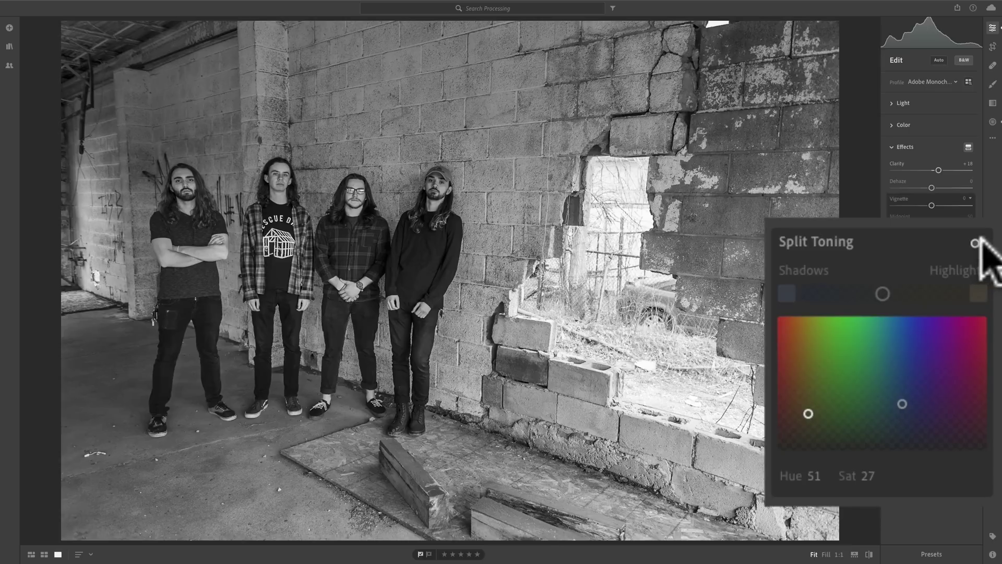
{"action": "left_click", "coordinate": [978, 243]}
{"action": "left_click", "coordinate": [979, 243]}
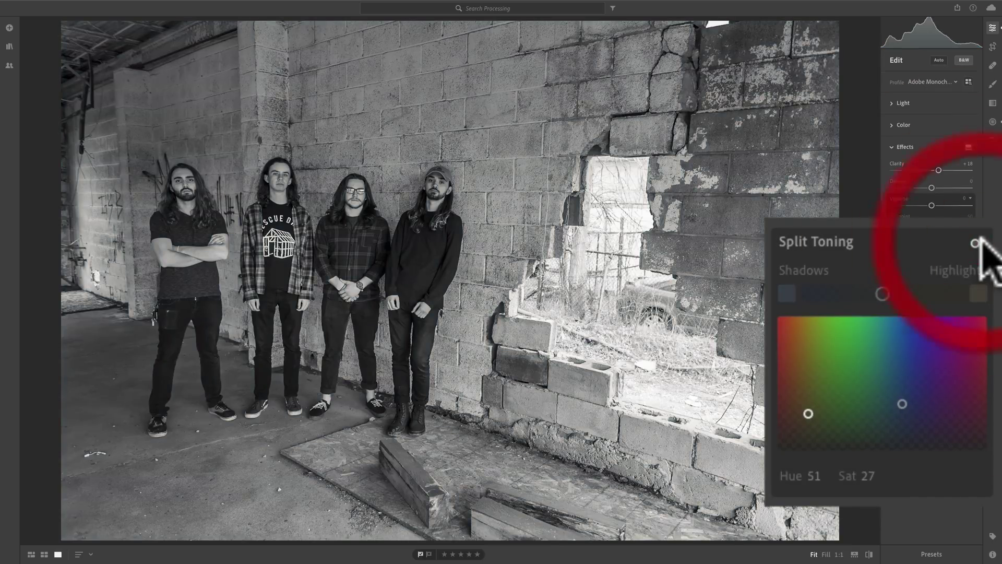
{"action": "left_click", "coordinate": [978, 243]}
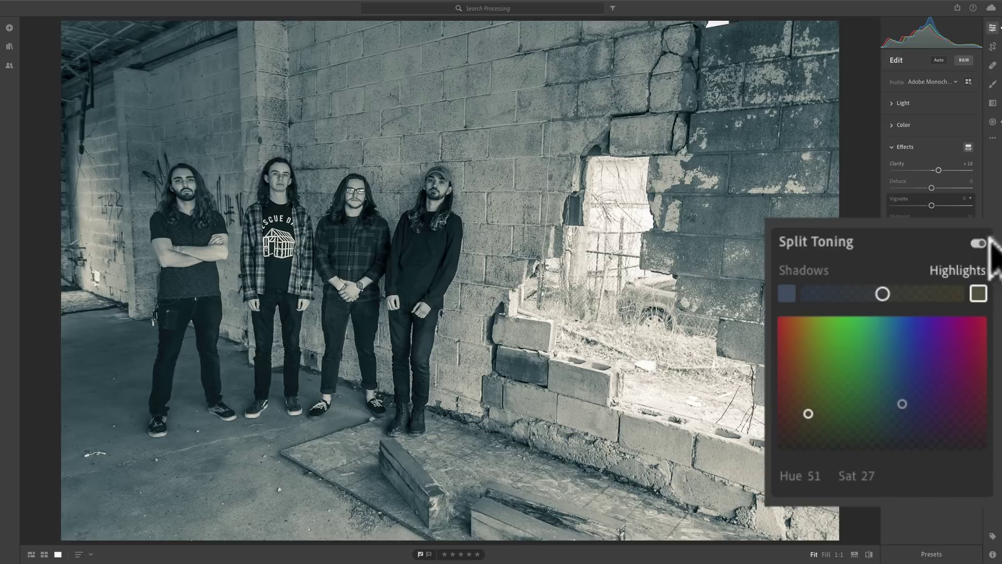